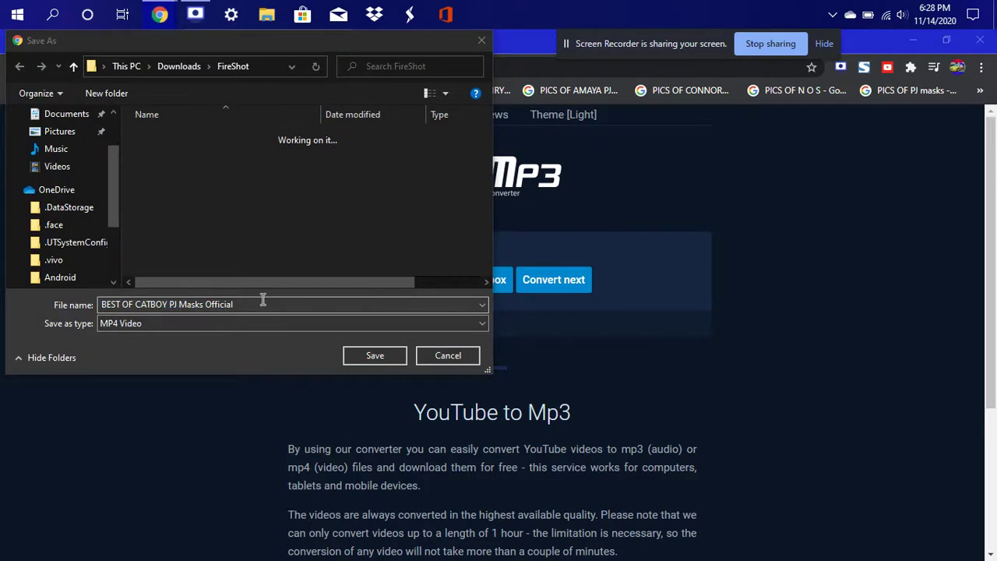
Replace CATBOY with SONIC BOY in the file name of the video being saved
click(169, 304)
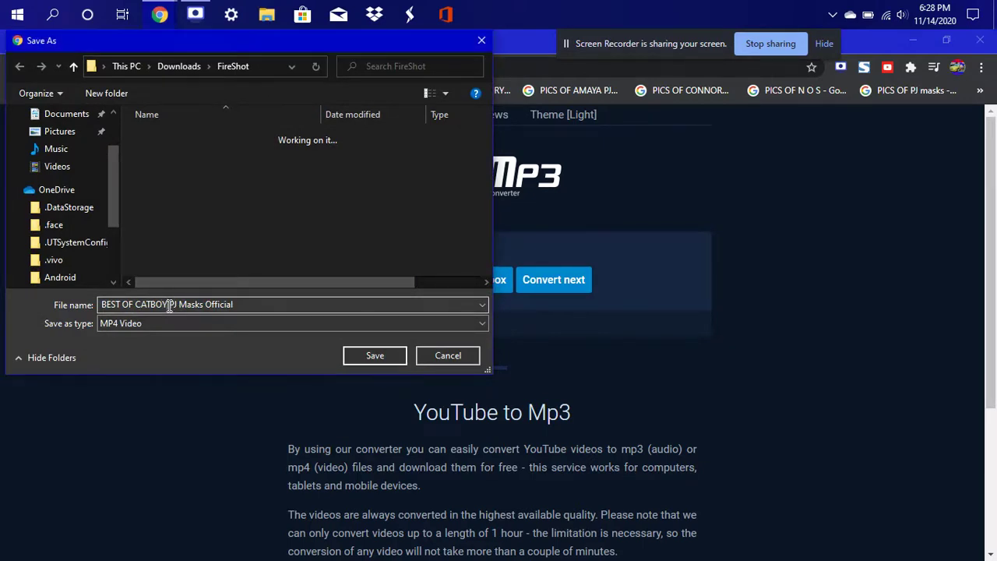
key(BackSpace)
key(BackSpace)
key(BackSpace)
key(BackSpace)
key(BackSpace)
key(BackSpace)
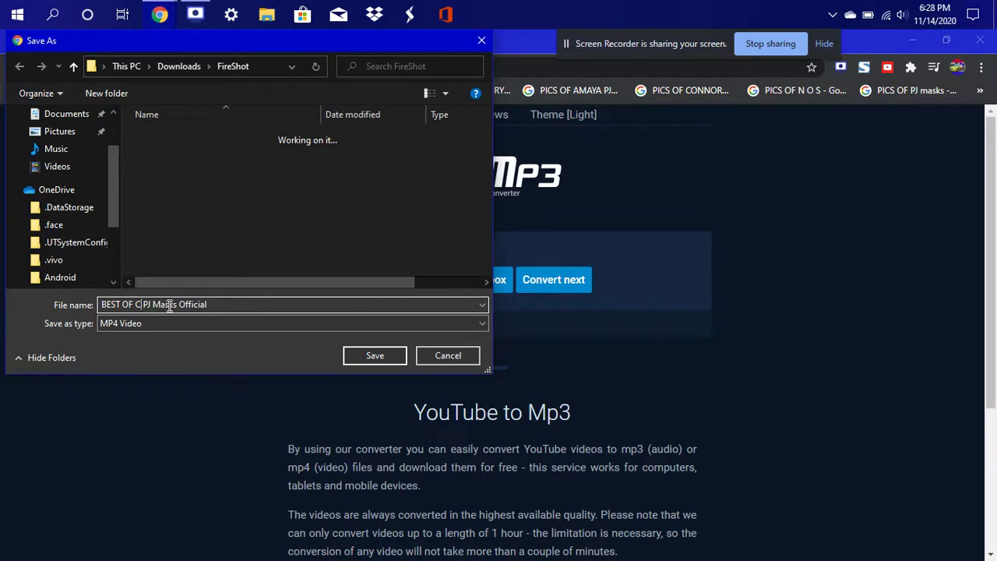
key(BackSpace)
text(SONIC B)
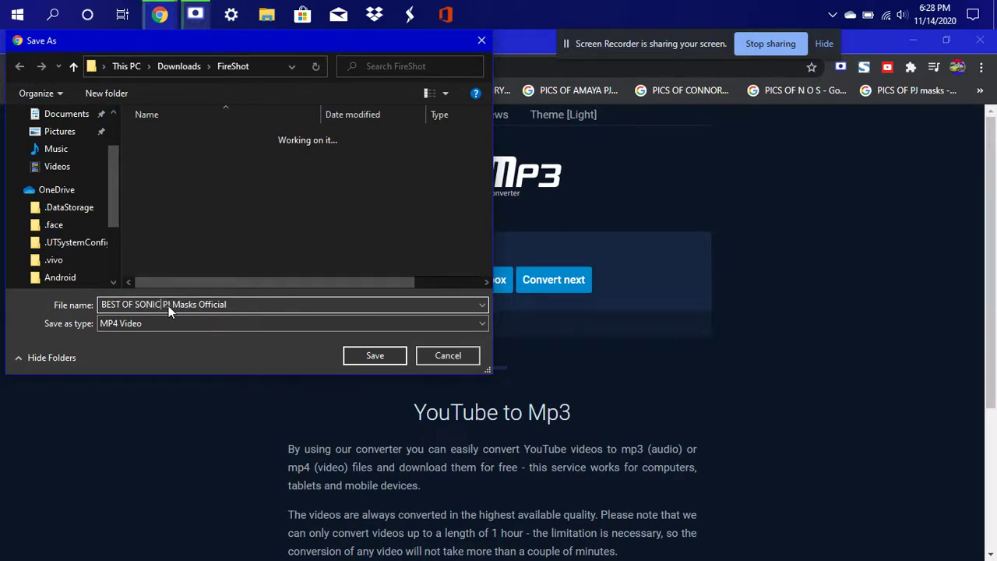
text(OY)
Insert "+ Sonic Boy" after PJ Masks in the file name and save the MP4 video in the FireShot folder
key(Right)
key(Right)
key(Right)
key(Right)
key(Right)
key(Right)
text(+ SONIC)
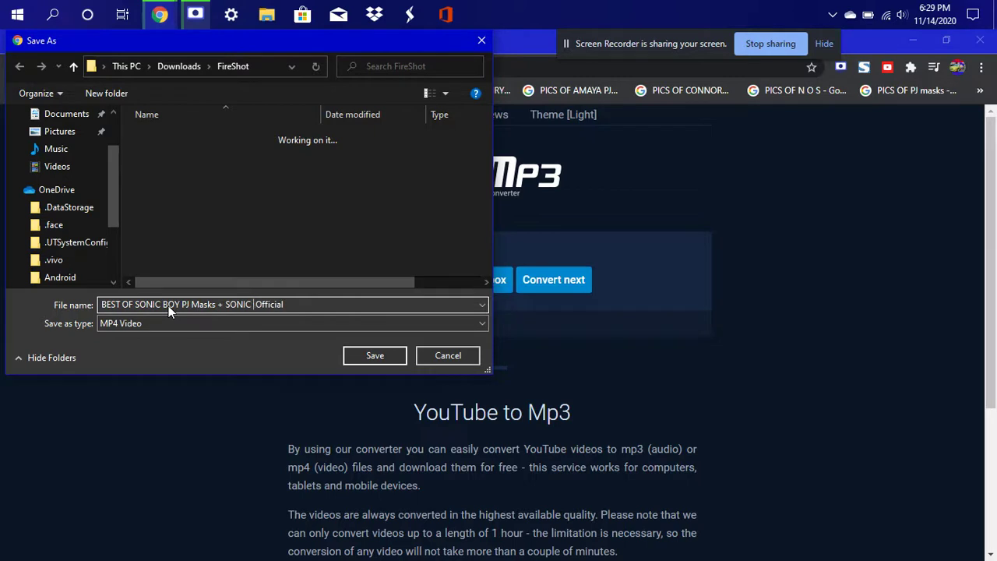
key(BackSpace)
key(BackSpace)
key(BackSpace)
key(BackSpace)
text(onic boy)
key(BackSpace)
key(BackSpace)
key(BackSpace)
text(Boy)
key(Return)
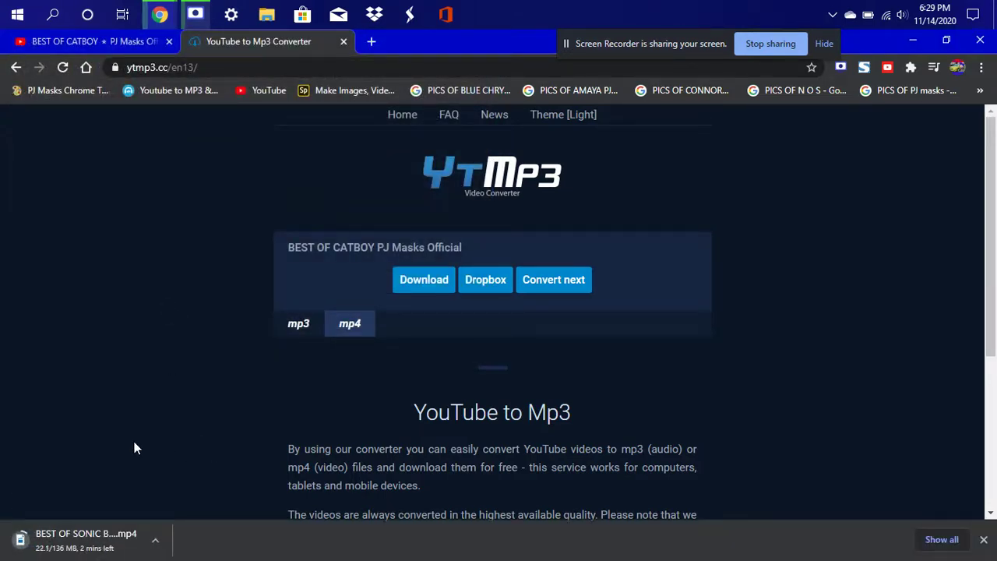
Reset the converter for another video, and switch to YouTube to open the channel's video upload dialog
click(554, 285)
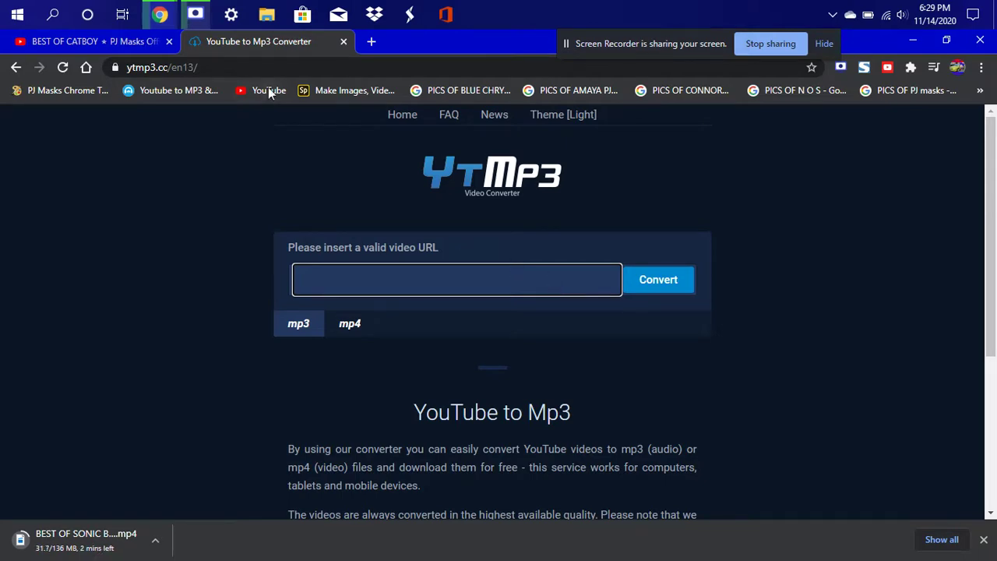
click(115, 43)
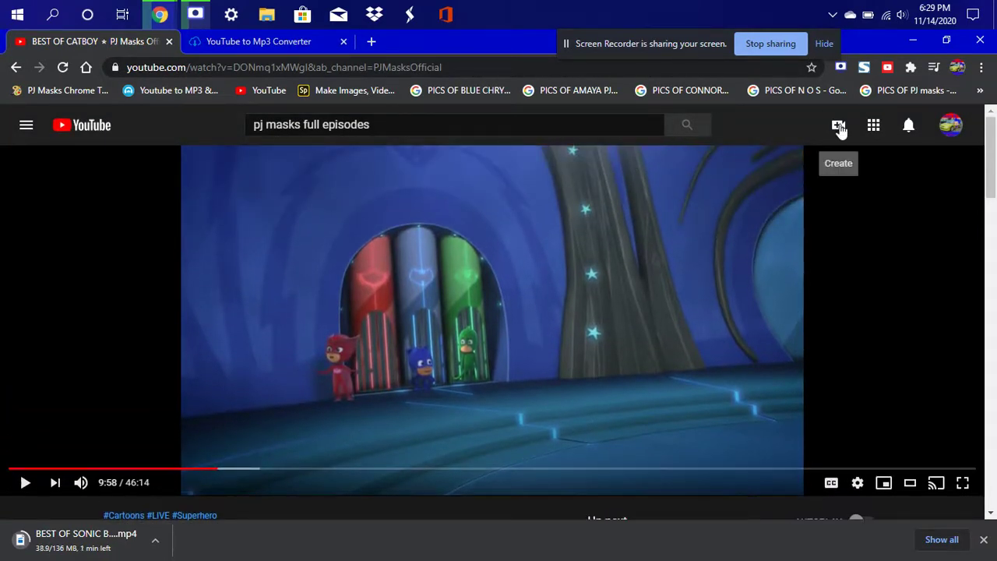
click(839, 127)
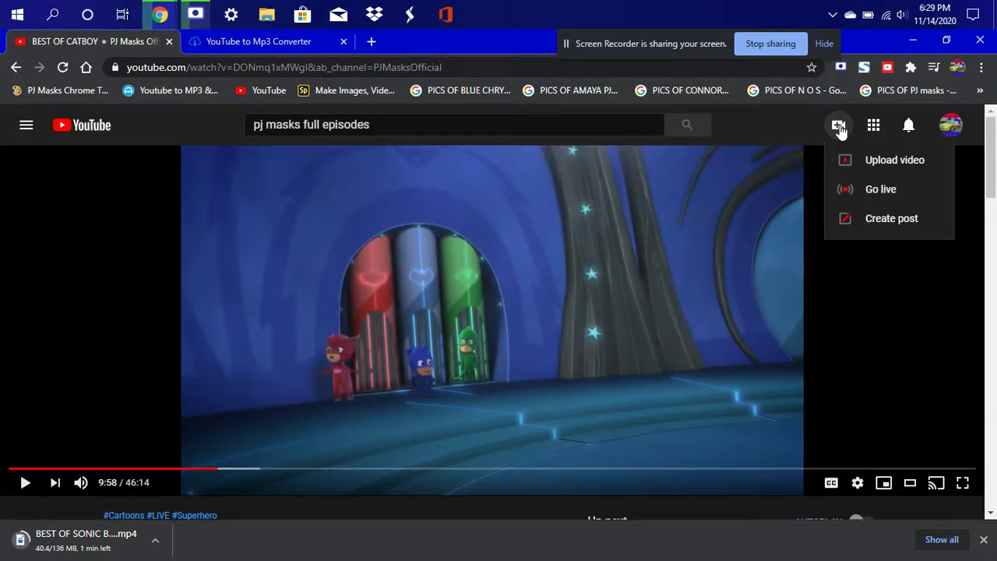
click(878, 164)
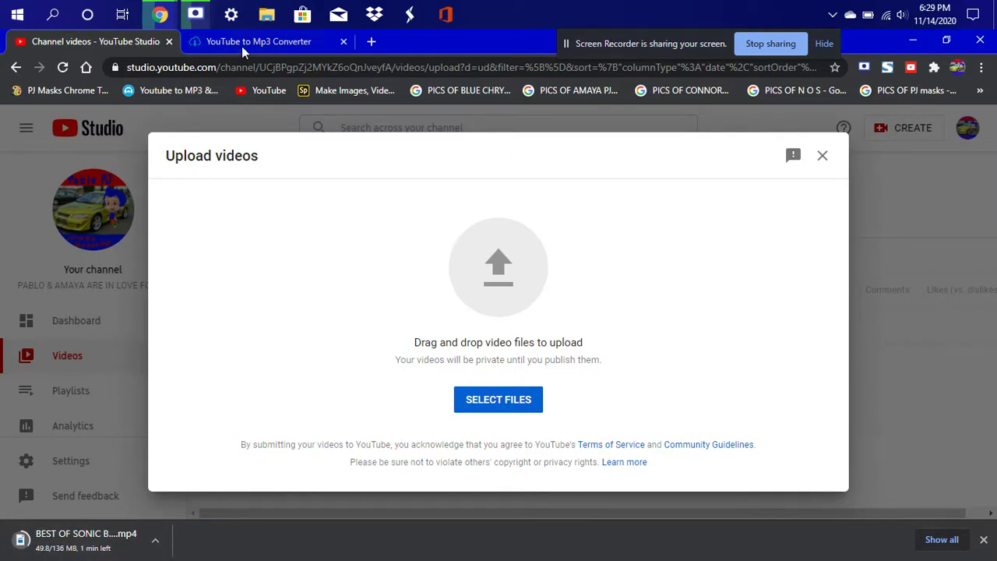
Add the downloaded BEST OF SONIC BOY MP4 file to the upload dialog to start uploading it
click(195, 14)
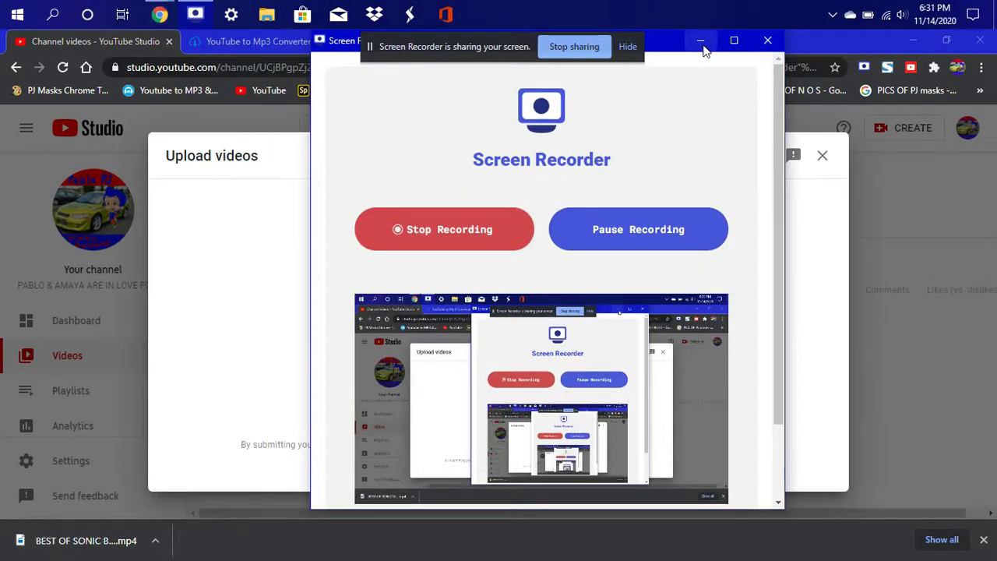
click(701, 42)
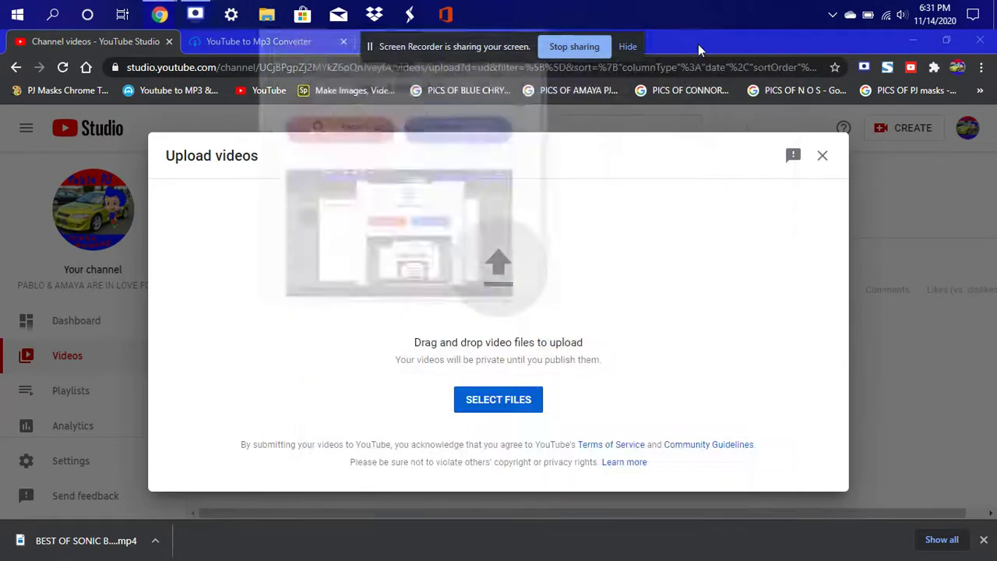
drag(15, 543, 475, 286)
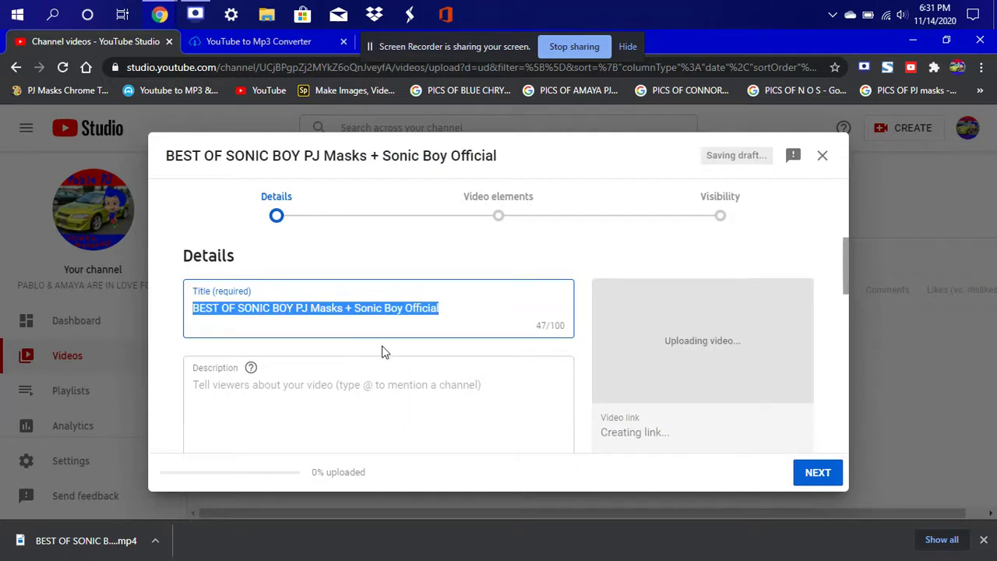
Insert MOMENTS after SONIC BOY in the video title and append "Jammin 101.5" at its end
click(296, 309)
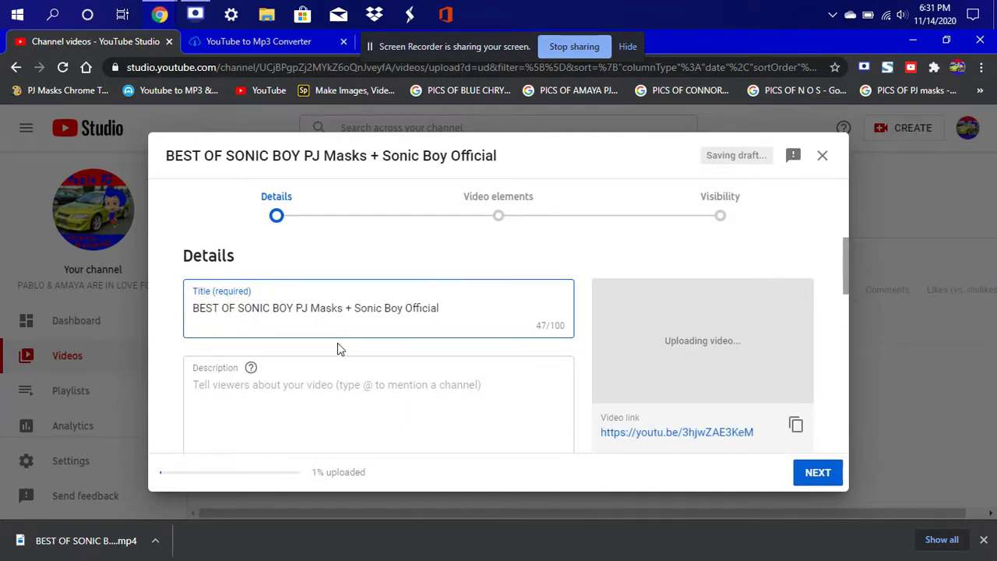
text(MOMENTS)
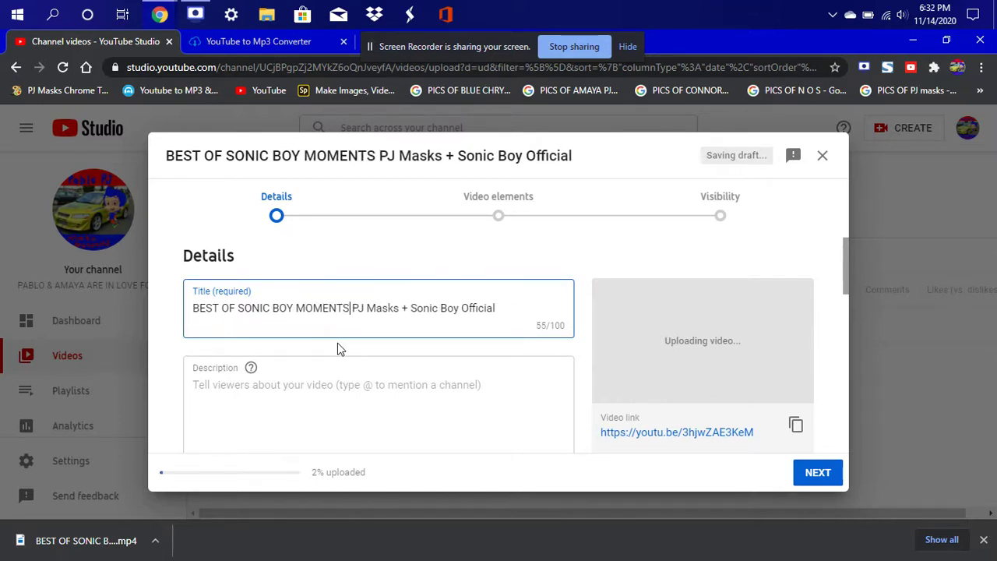
key(Right)
key(Right)
key(Right)
key(Right)
key(Right)
key(Right)
key(Right)
key(Right)
key(Right)
key(Right)
key(Right)
key(Right)
key(Right)
key(Right)
key(Right)
key(Right)
key(Right)
key(Right)
key(Right)
key(Right)
text(Jammin 1)
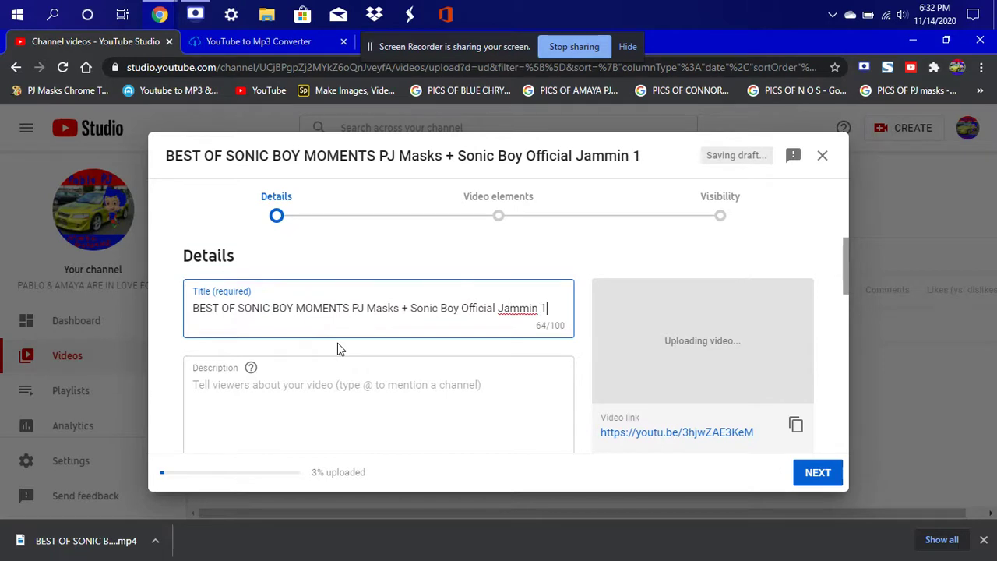
text(01.5 )
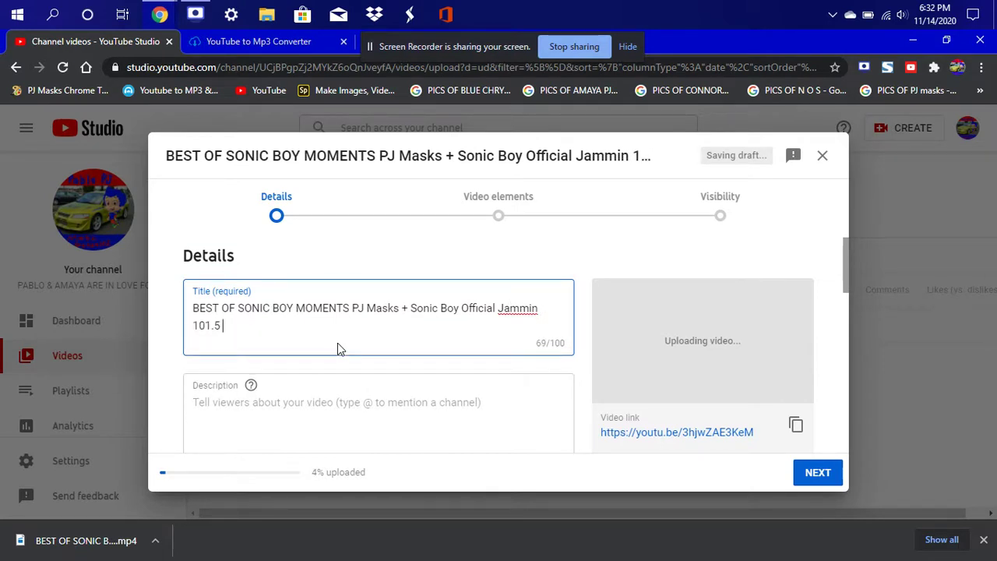
Append "HIP HOP & FULL SONIC BOY MOMENT" to the end of the video title
text(HIP HOP AND )
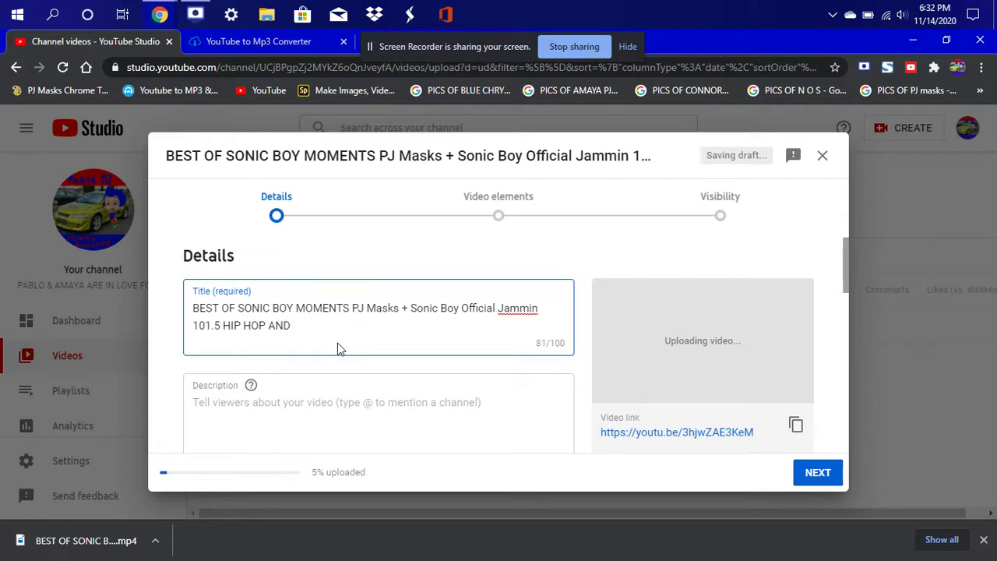
text(R&)
text(B)
key(BackSpace)
key(BackSpace)
key(BackSpace)
key(BackSpace)
key(BackSpace)
key(BackSpace)
key(BackSpace)
text(&)
key(End)
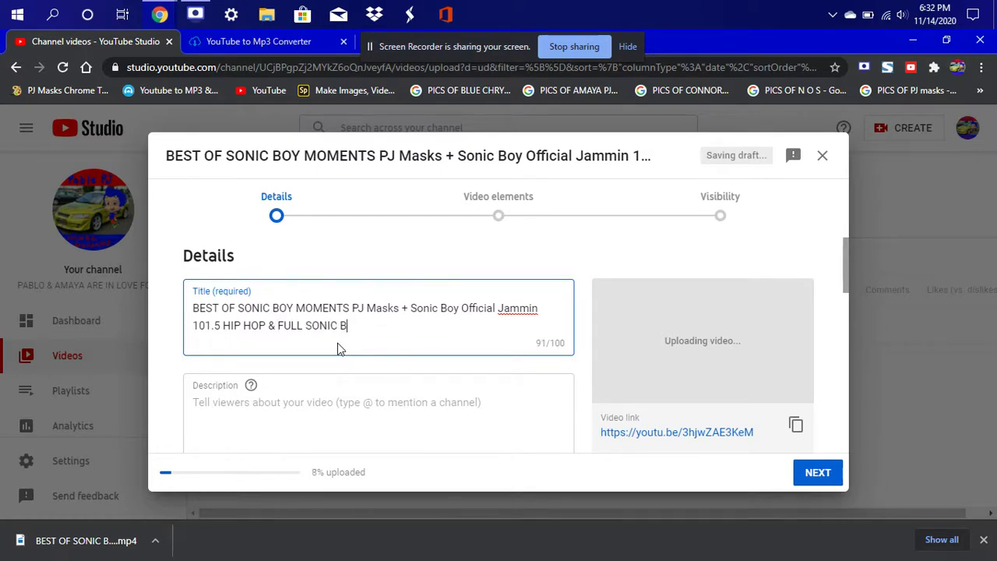
text(SONIC BOY MOMENT)
Delete HIP HOP from the video title so that "& FULL" directly follows 101.5
key(Left)
key(Left)
key(Left)
key(Left)
key(Left)
key(Left)
key(Left)
key(Left)
key(Left)
key(Left)
key(Left)
key(Left)
key(Left)
key(Left)
key(Left)
key(Left)
key(Left)
key(Left)
key(Left)
key(Left)
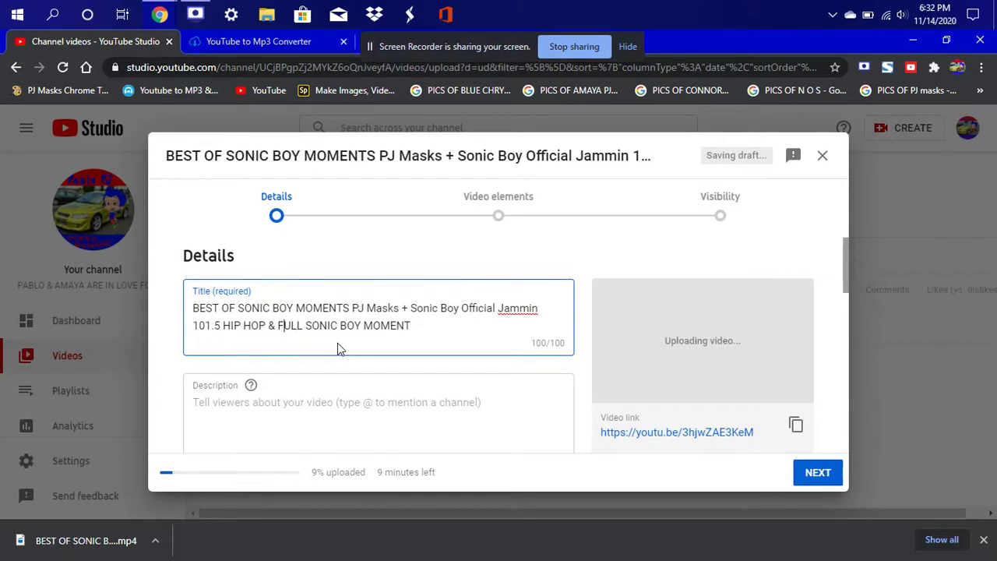
key(Left)
key(Left)
key(BackSpace)
key(BackSpace)
key(BackSpace)
key(BackSpace)
key(BackSpace)
key(BackSpace)
key(BackSpace)
key(BackSpace)
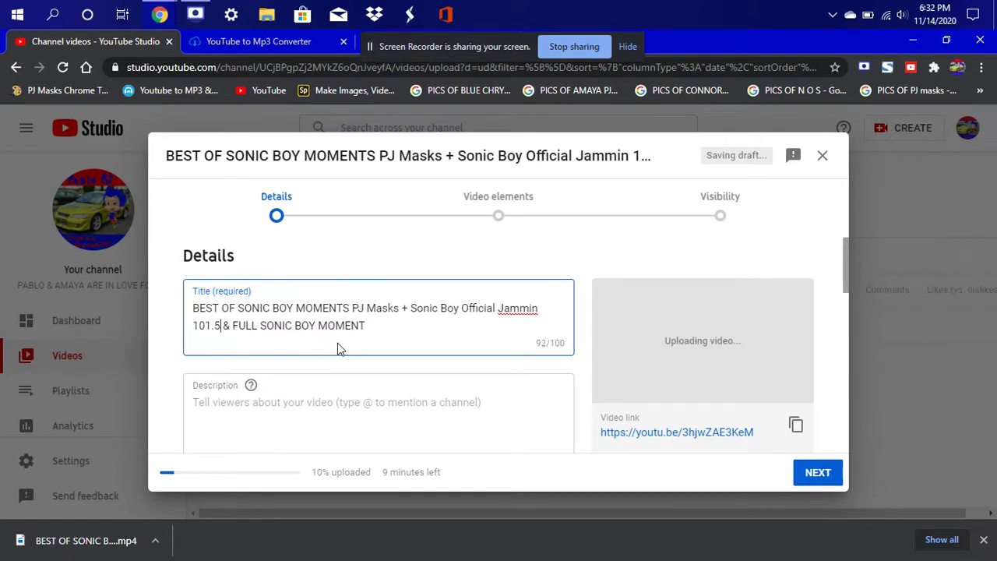
Make the last word of the video title plural, changing it to MOMENTS
key(Right)
key(Right)
key(Right)
key(Right)
key(Right)
key(Right)
key(Right)
key(Right)
key(Right)
key(Right)
key(Right)
key(Right)
key(Right)
key(Right)
key(Right)
key(Right)
key(Right)
key(Right)
key(Right)
key(Right)
text(S)
Enter the hashtags "#Amaya100 #Pablo37" in the video description
scroll(317, 399, down, 1)
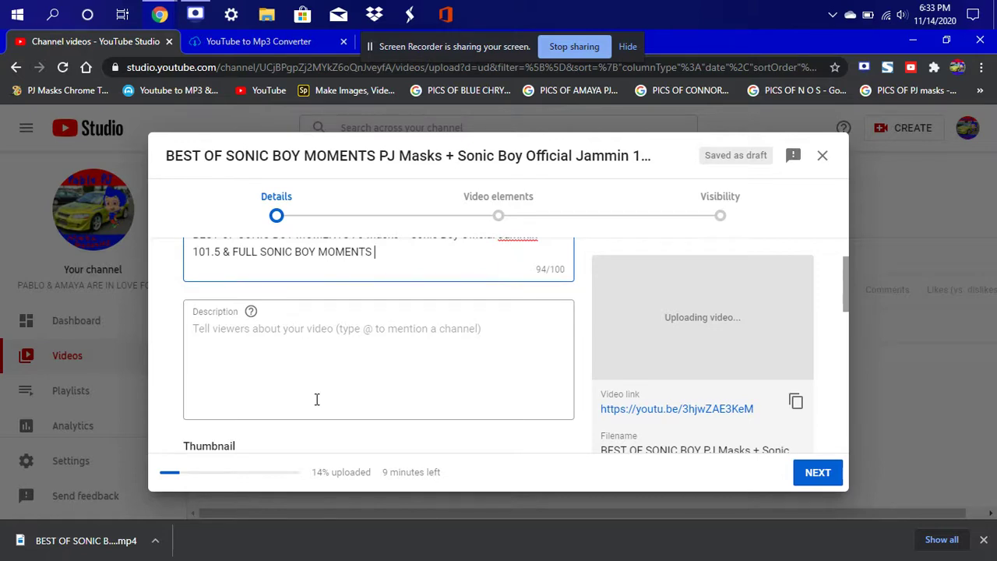
click(305, 335)
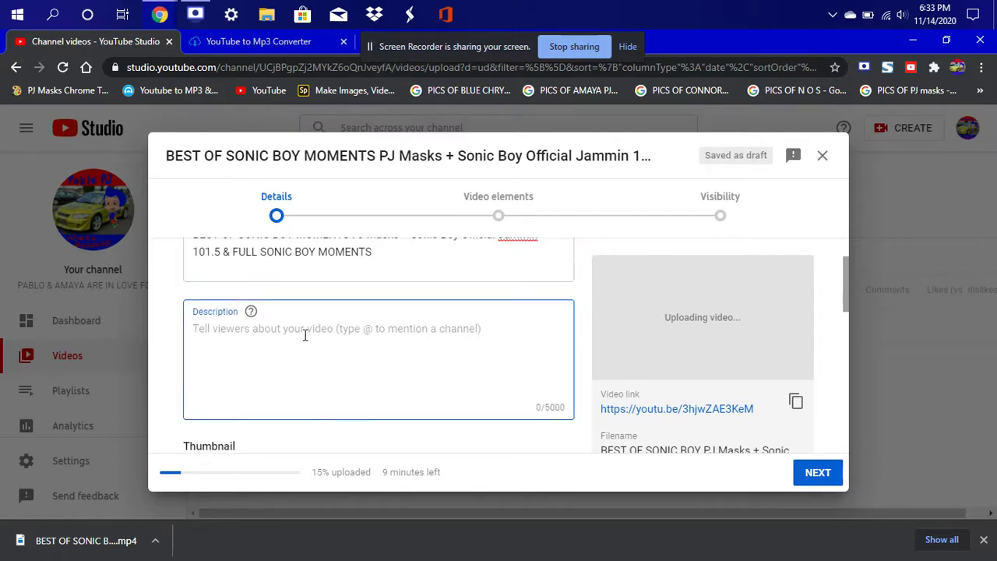
text(#Am)
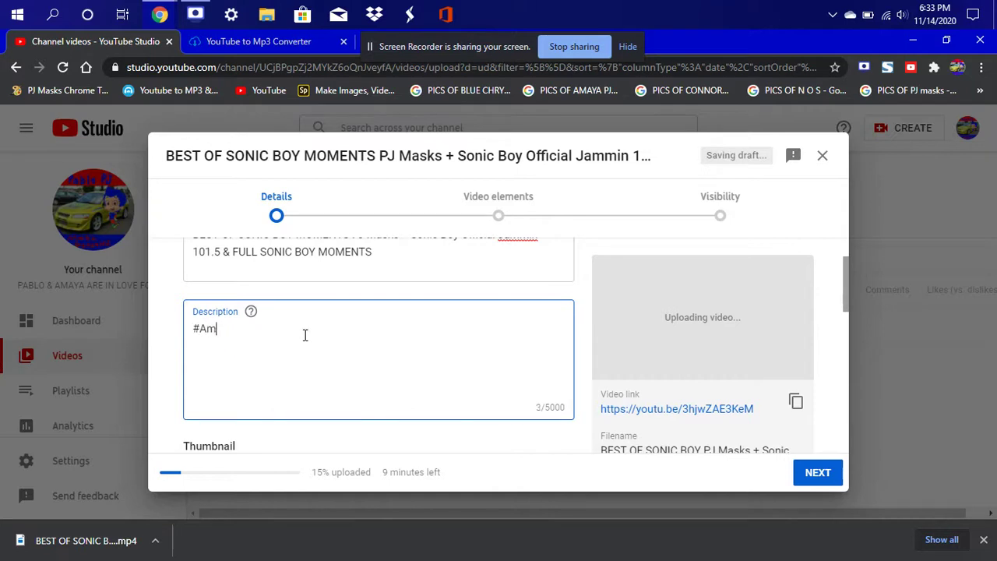
text(aya15)
key(alt+f)
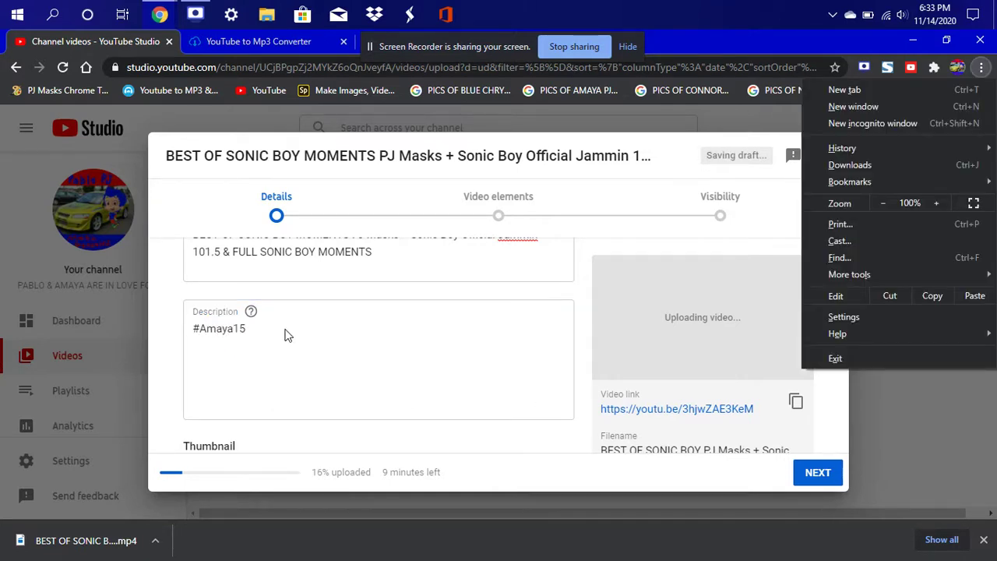
click(285, 333)
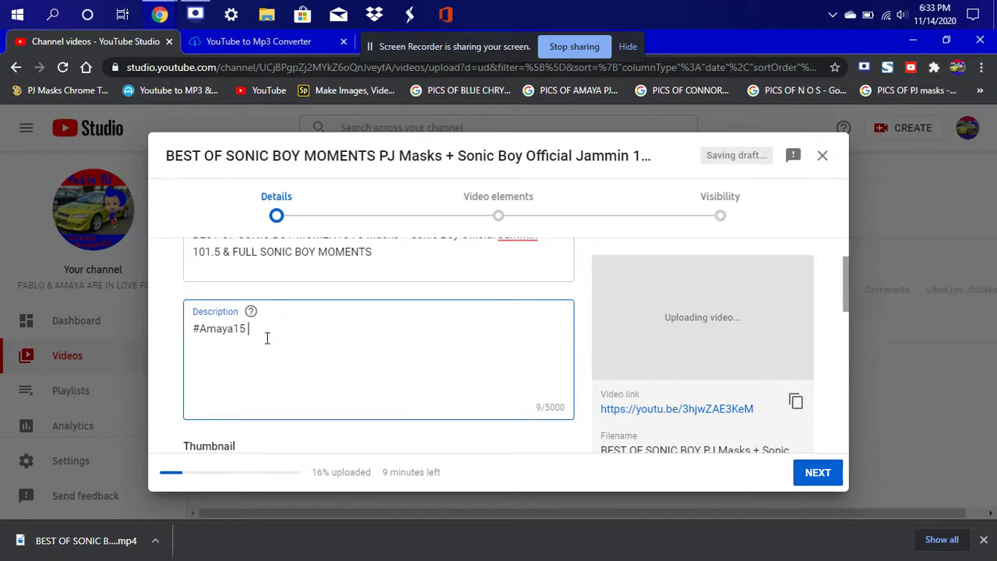
text(#Pablo37)
click(245, 328)
key(BackSpace)
text(00)
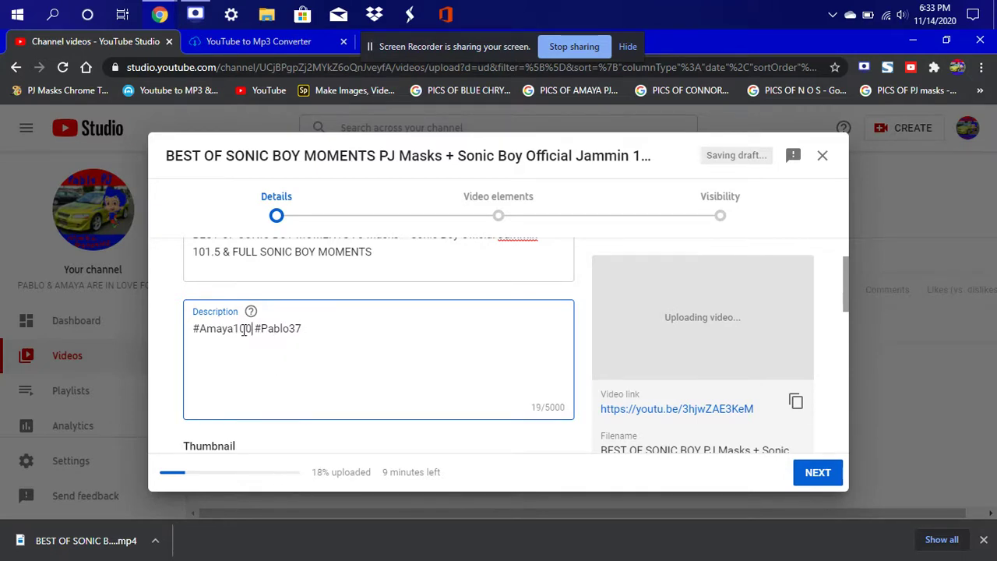
Close the browser's downloads bar and place the text cursor at the end of the description's hashtags
key(End)
scroll(244, 329, down, 2)
scroll(320, 289, up, 1)
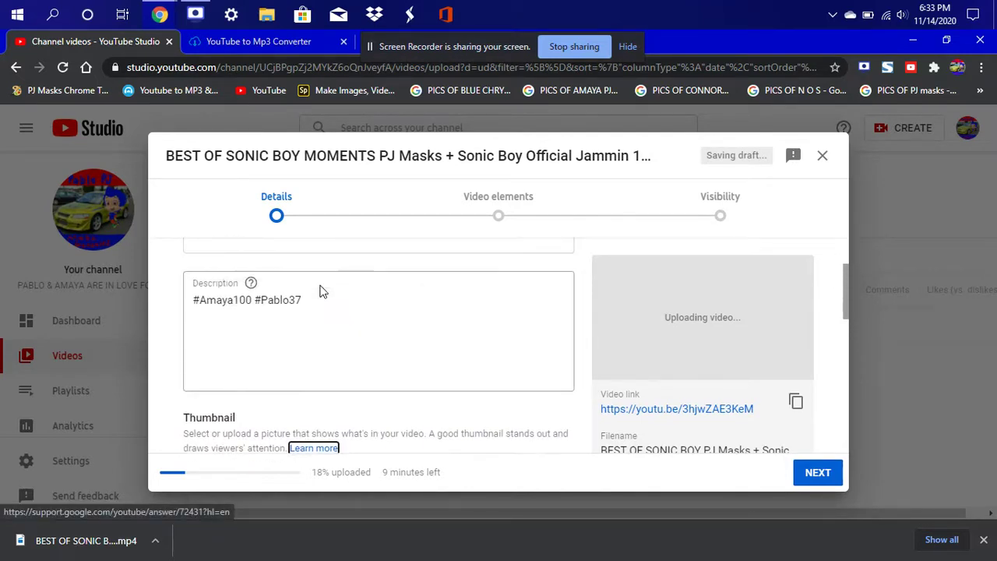
click(270, 314)
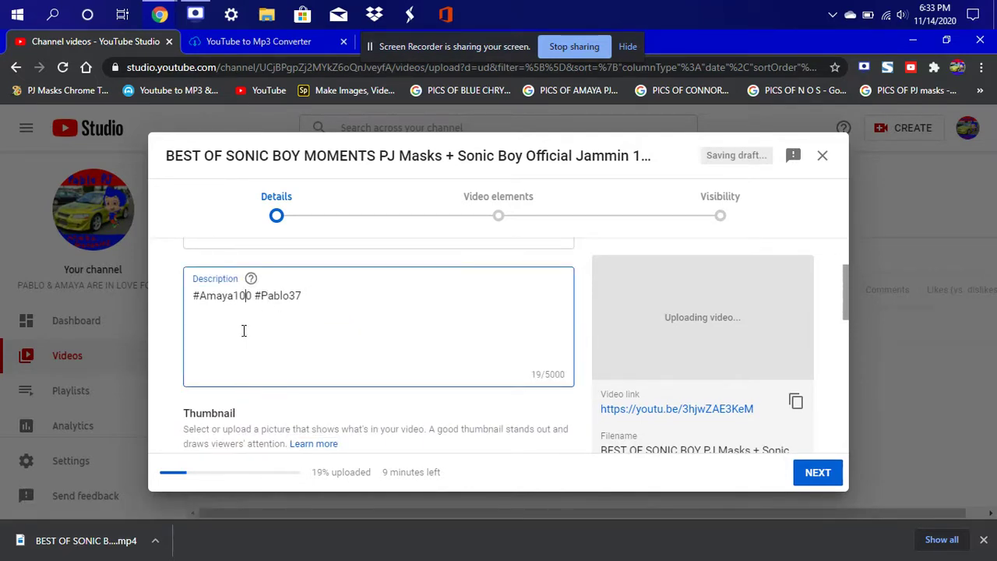
click(982, 543)
click(340, 312)
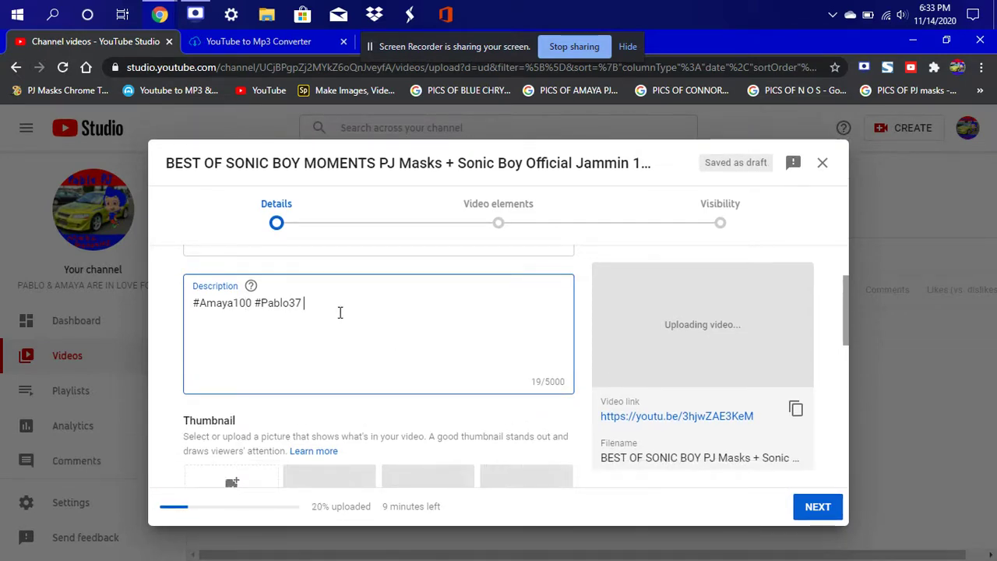
text('')
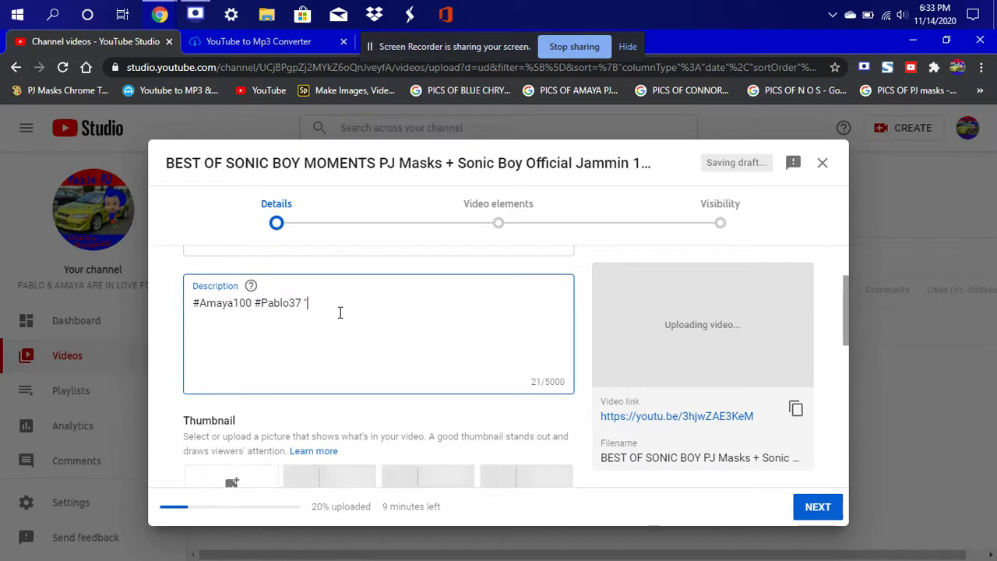
key(BackSpace)
key(Return)
key(BackSpace)
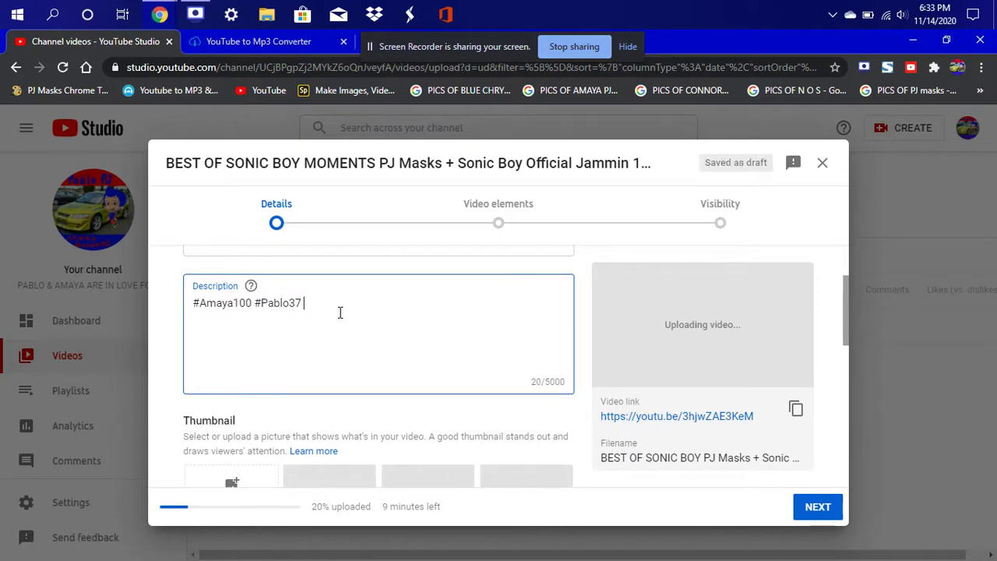
Start a new description paragraph after a blank line, reading "WATCH THE LATEST SONIC BOY MOMENTS FULL EPISODE CREDITS TO"
key(Return)
key(Return)
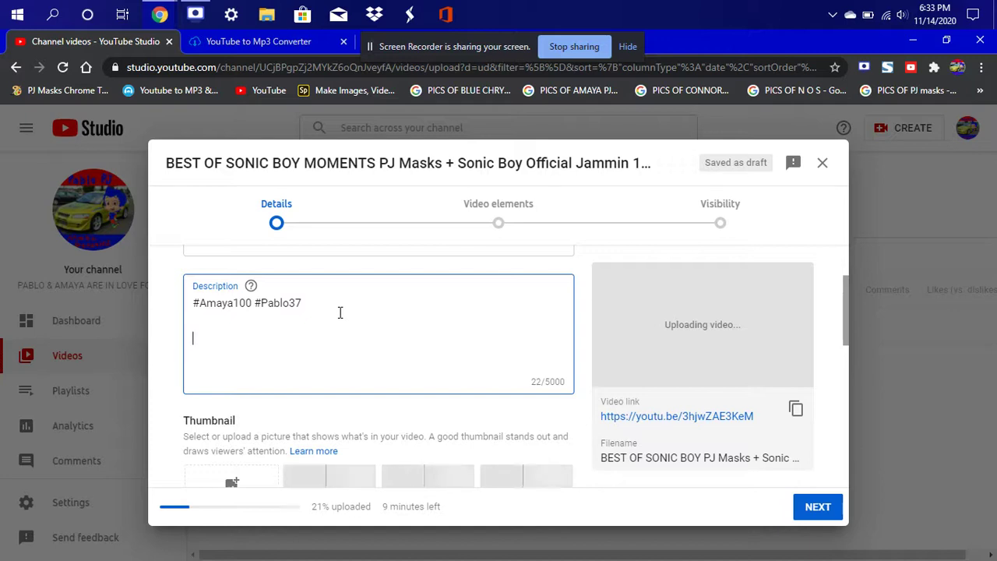
text(WATCH TH)
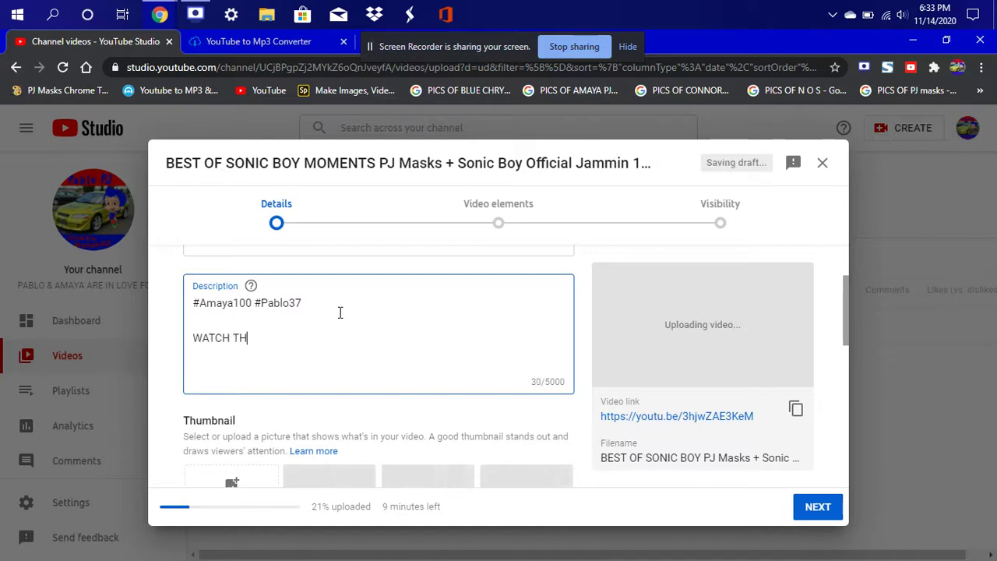
text(E LATEST SOIC)
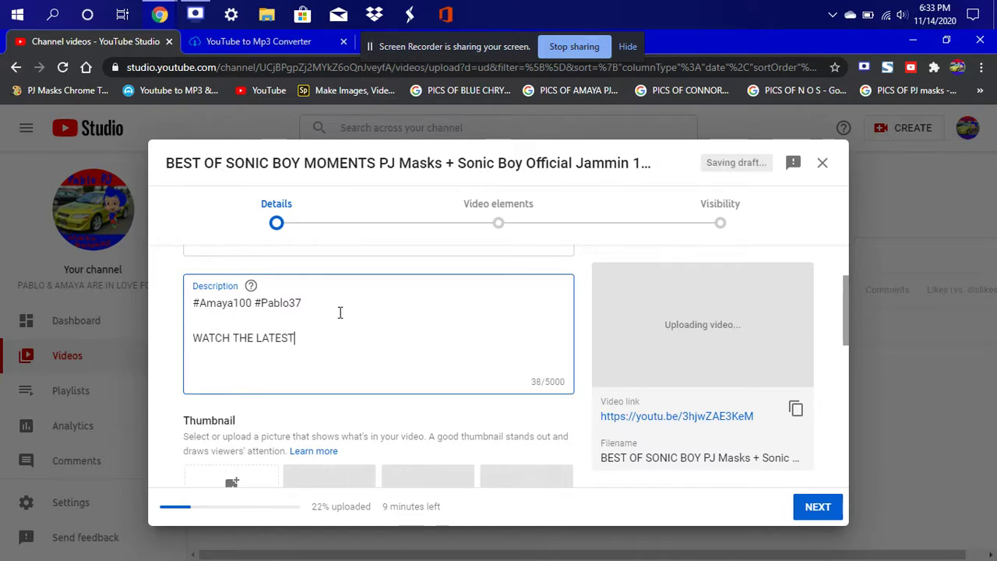
key(BackSpace)
key(BackSpace)
key(BackSpace)
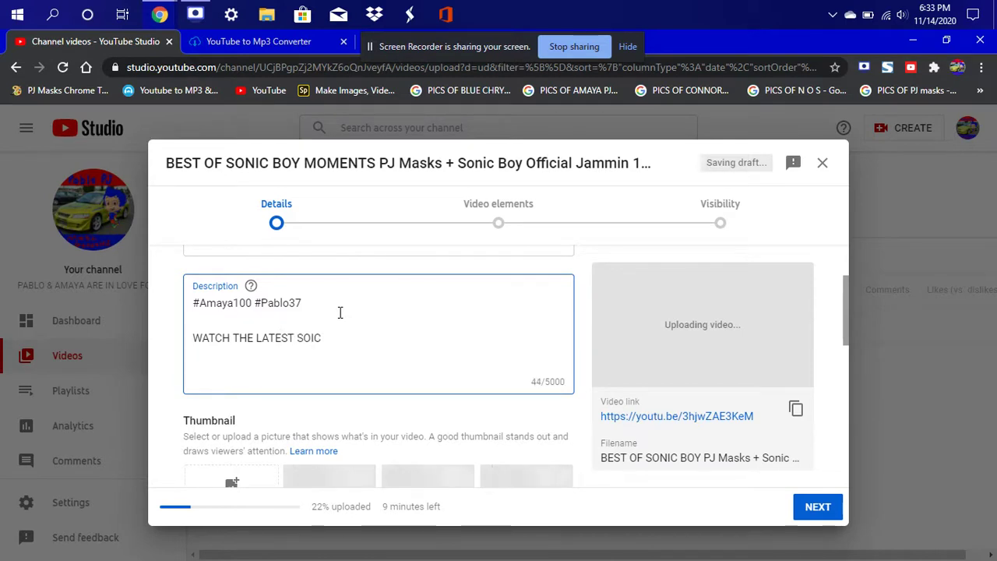
text(NIC B)
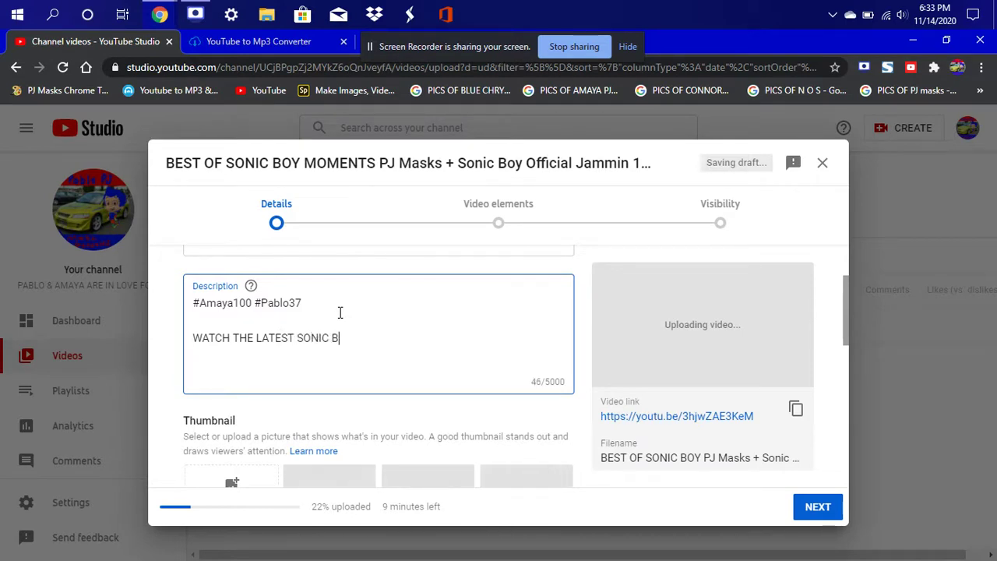
text(OY MOMENTS)
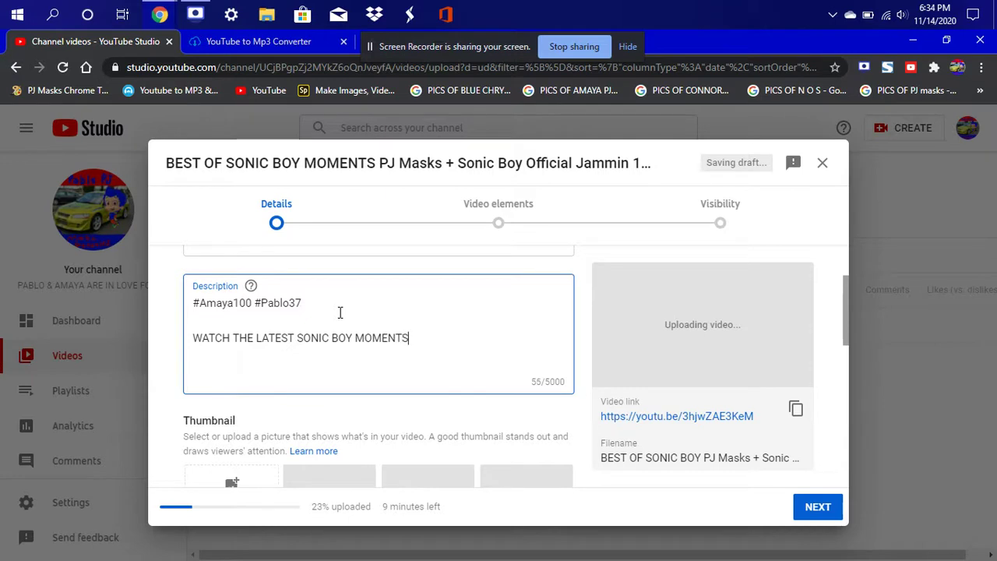
text( FULL )
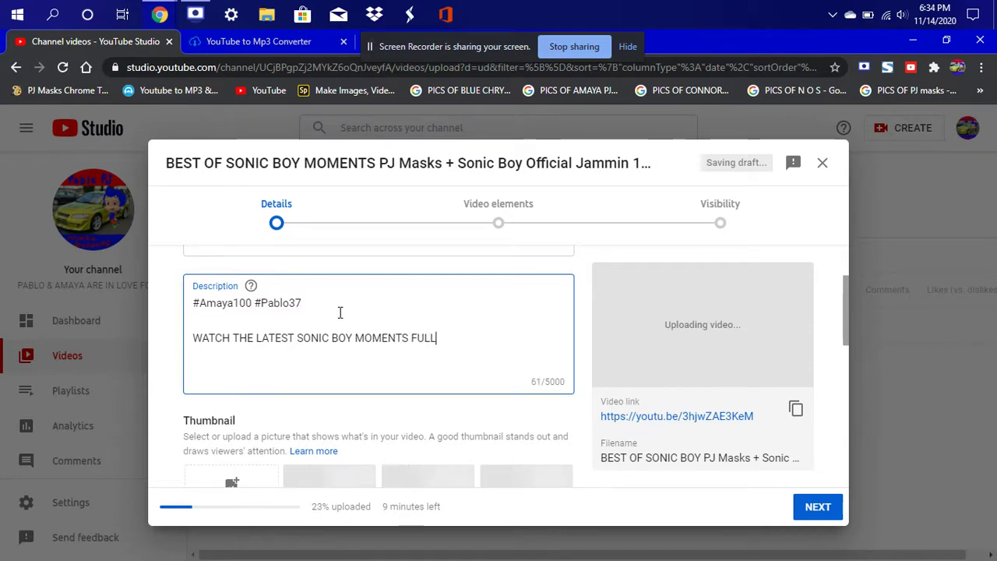
text(EP)
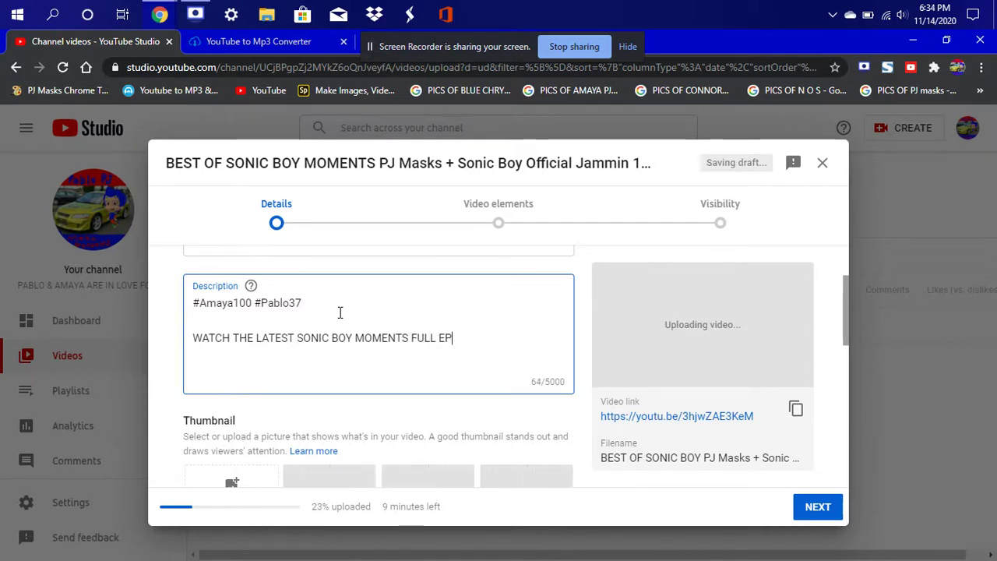
text(ISODE CREDITS TO)
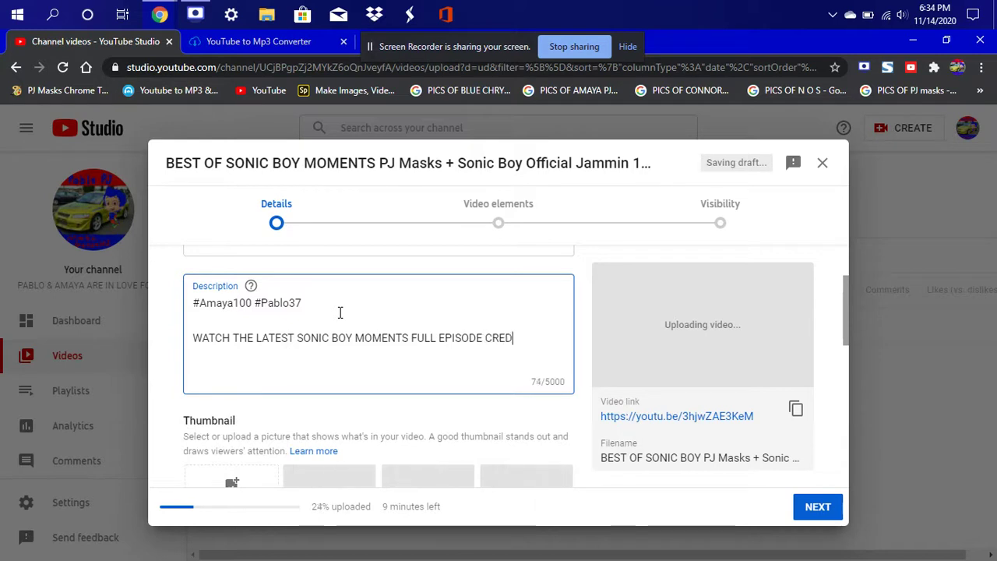
Continue the description paragraph with "THE OFFICIAL PJ MASKS CHANNEL I GIVE THE CREDIT TO THEM FOR THE VIDEO"
text(OF)
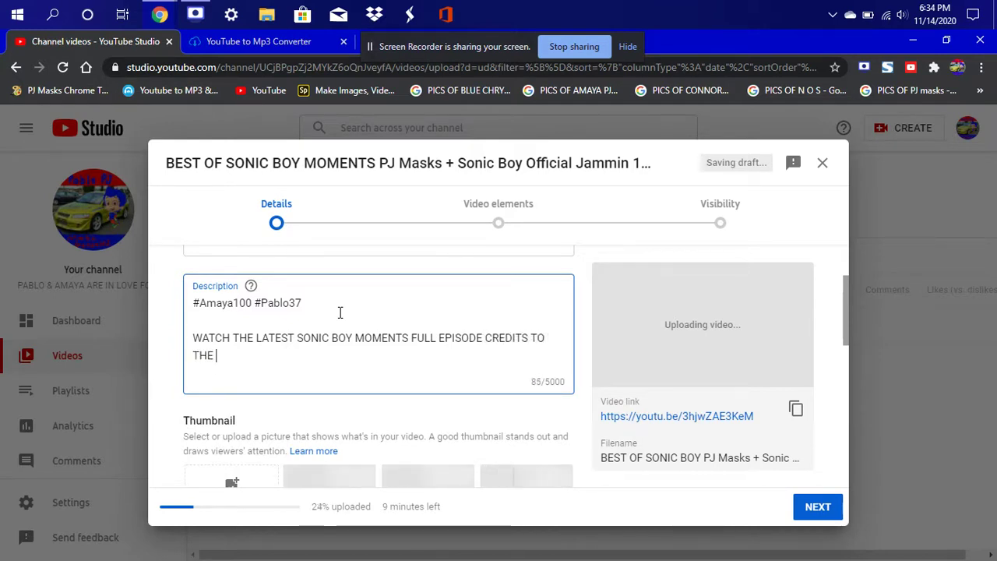
text(FICIAL )
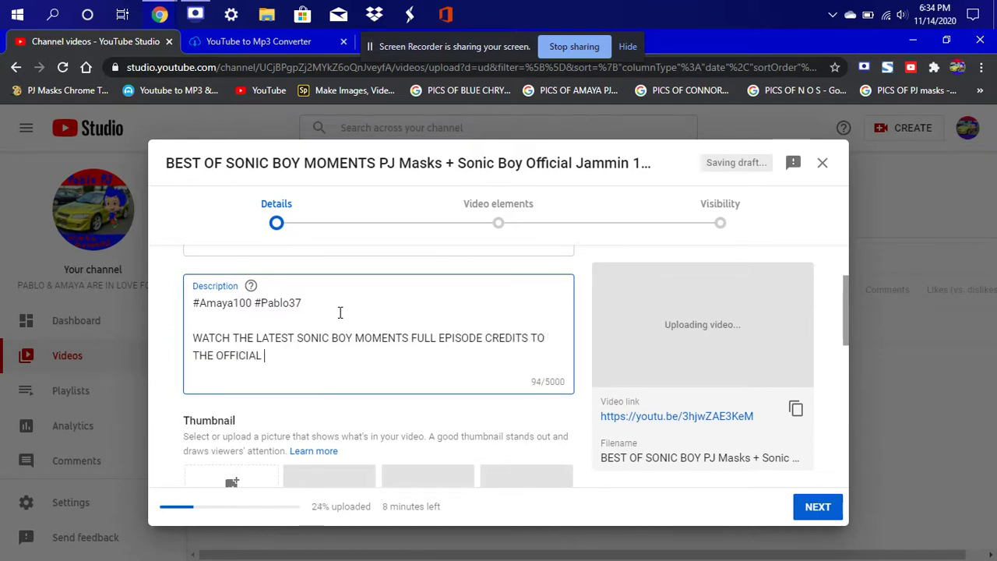
text(PJ M)
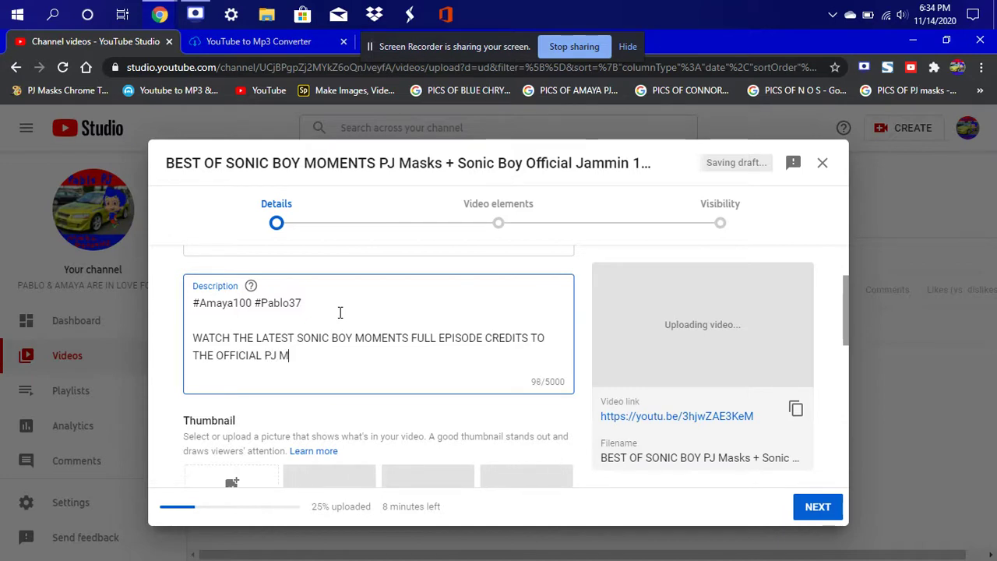
text(ASKS CHANNEL I )
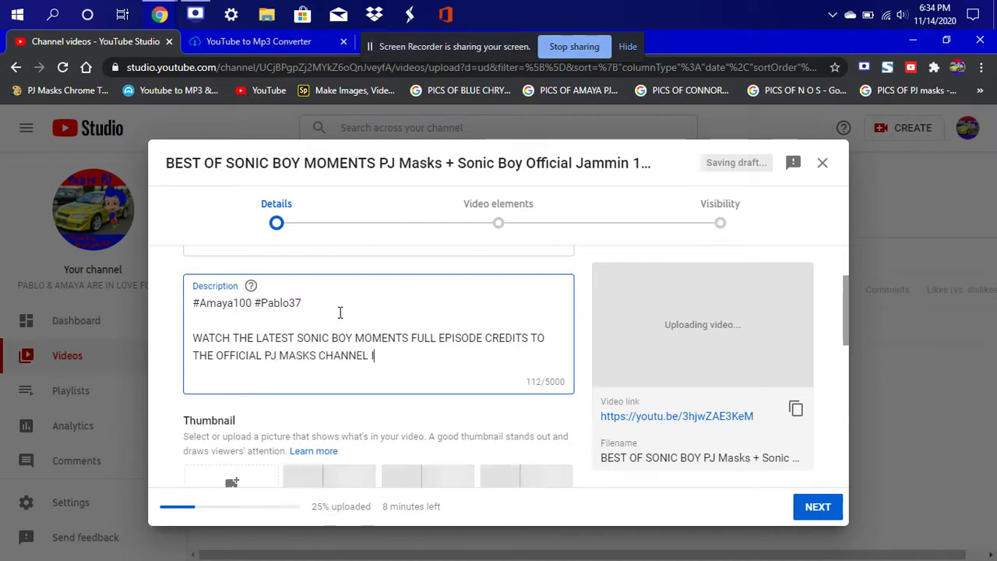
text(GI)
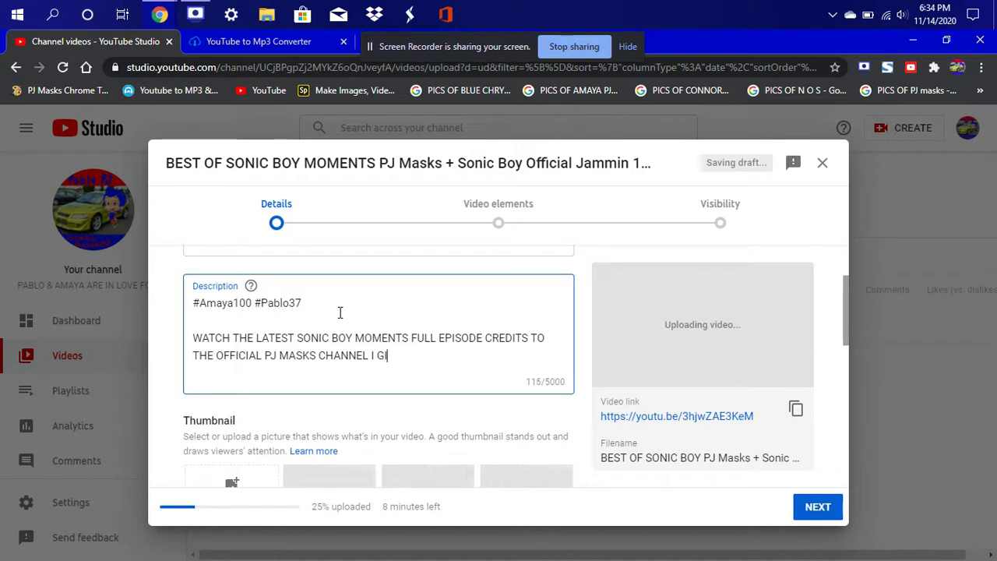
text(VE THE CRED)
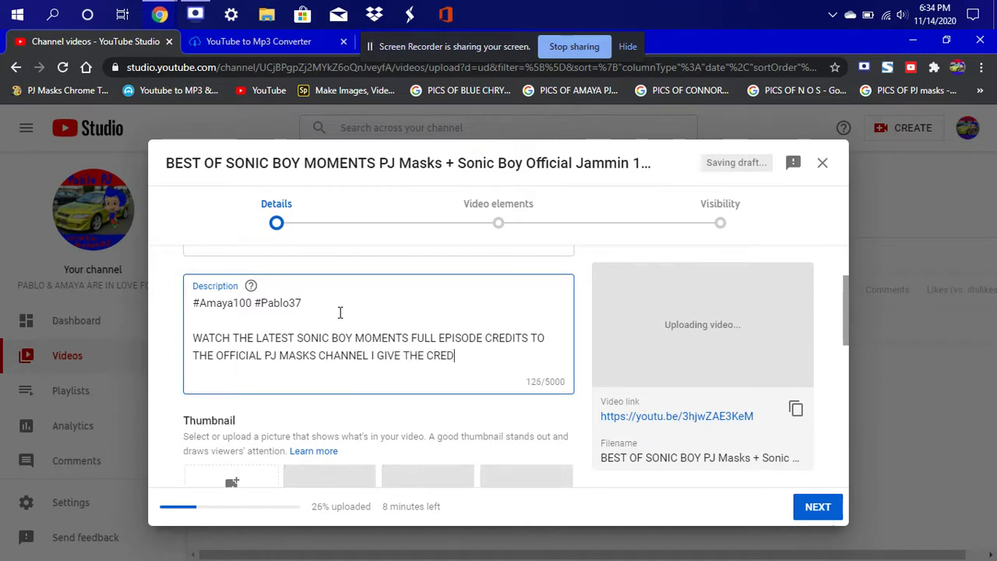
text(IT TO THEM )
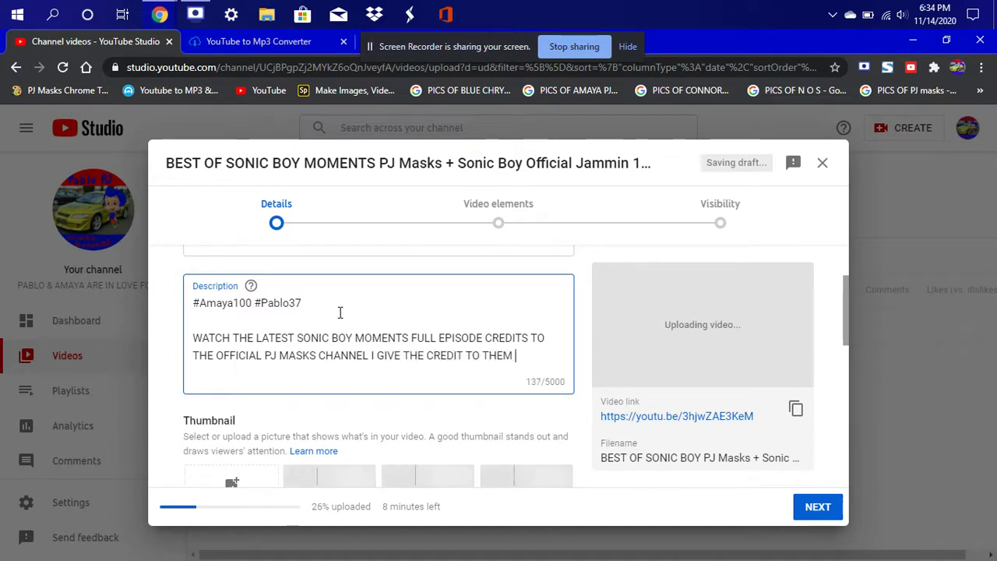
text(FOR THE VIDEO)
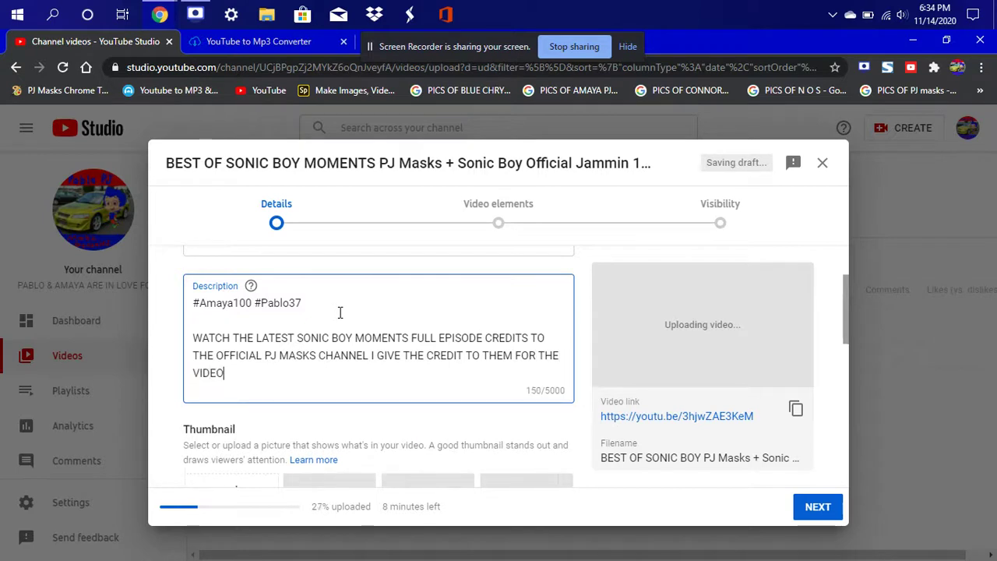
Finish the credit paragraph in the description with "FULL EPISODE OF MY SONIC BOY MOMENTS"
text( FULL EPISODE O)
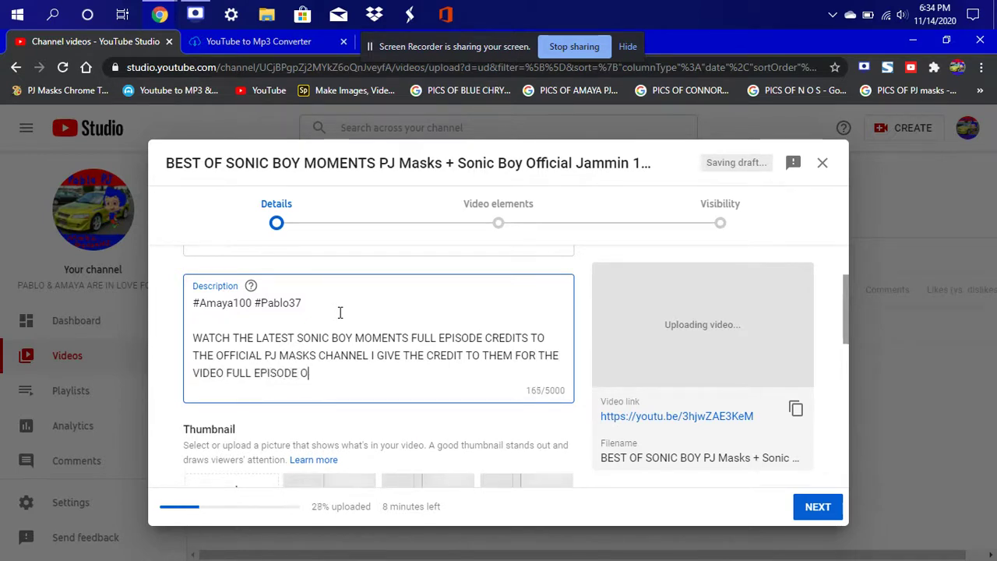
text(F MY SONIC )
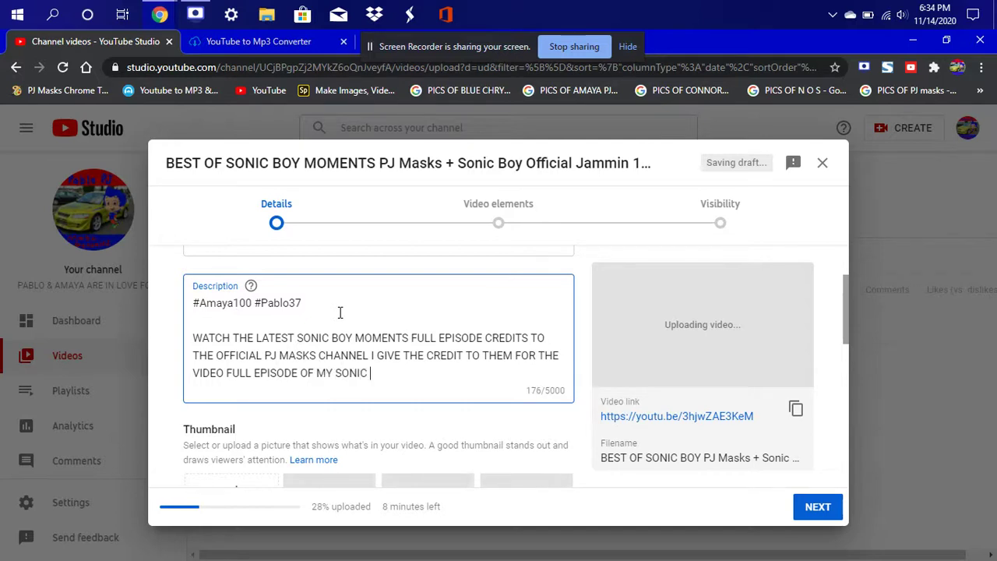
text(BOY MOENTS)
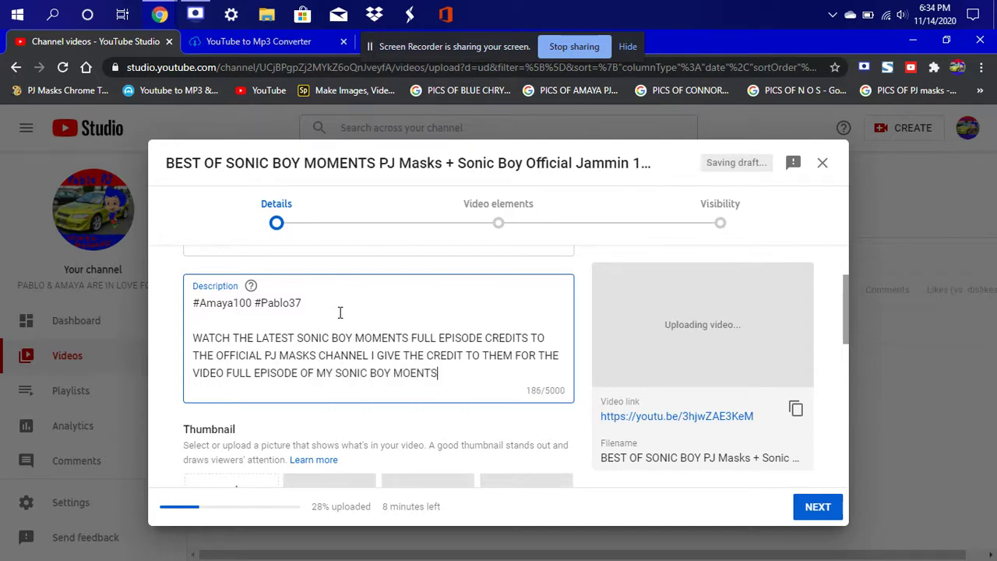
key(BackSpace)
key(BackSpace)
key(BackSpace)
key(BackSpace)
text(ME)
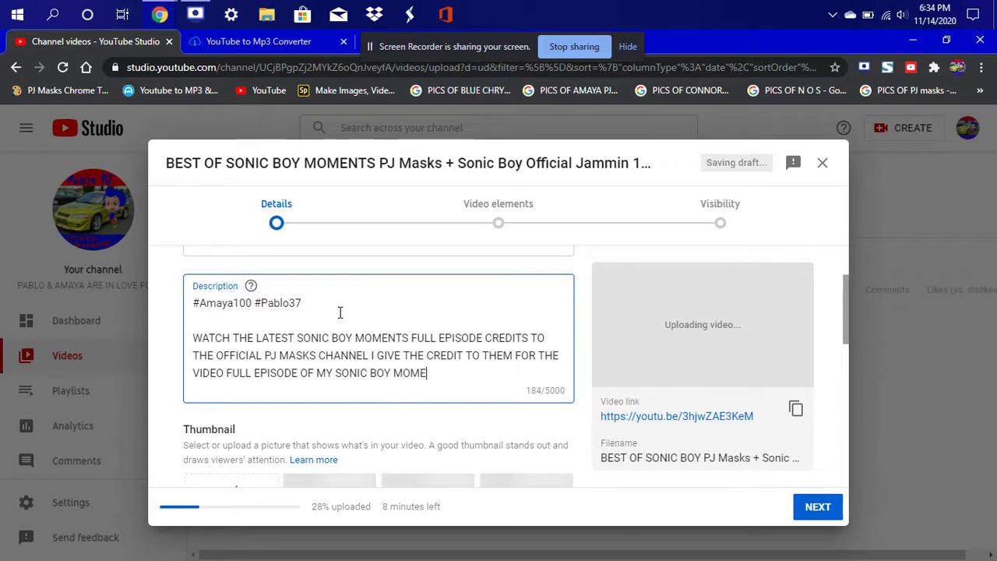
text(NTS)
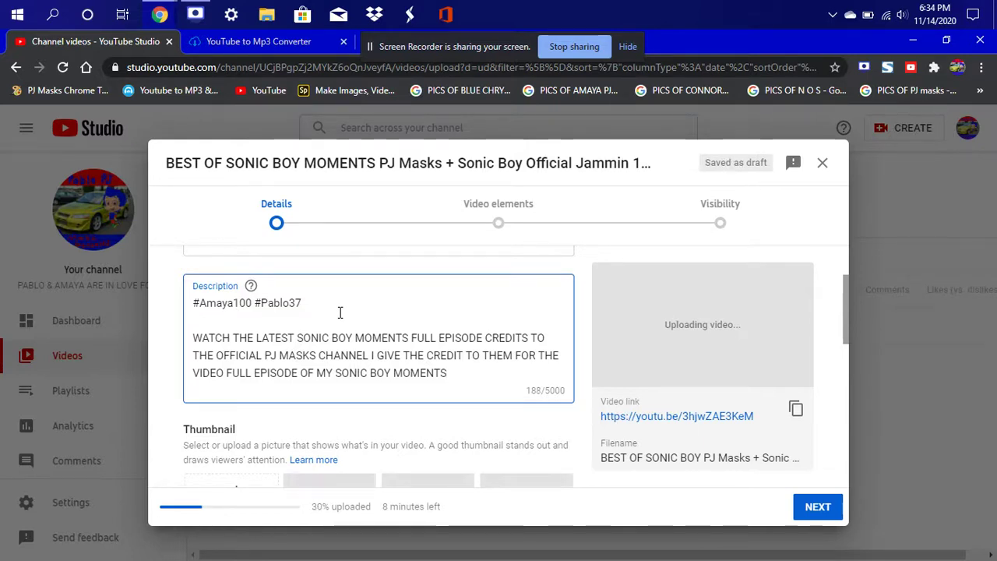
Add a separate last paragraph to the description, reading "NO REUPLOADS AT ALL THANK U VERY MUCH"
key(Return)
key(Return)
text(NO REUPLO)
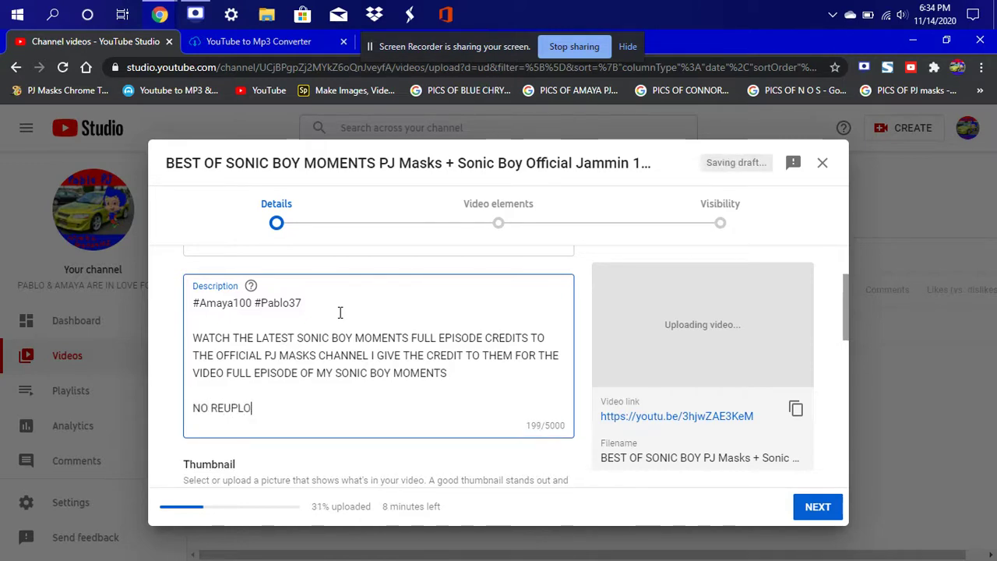
text(ADS AT ALL T)
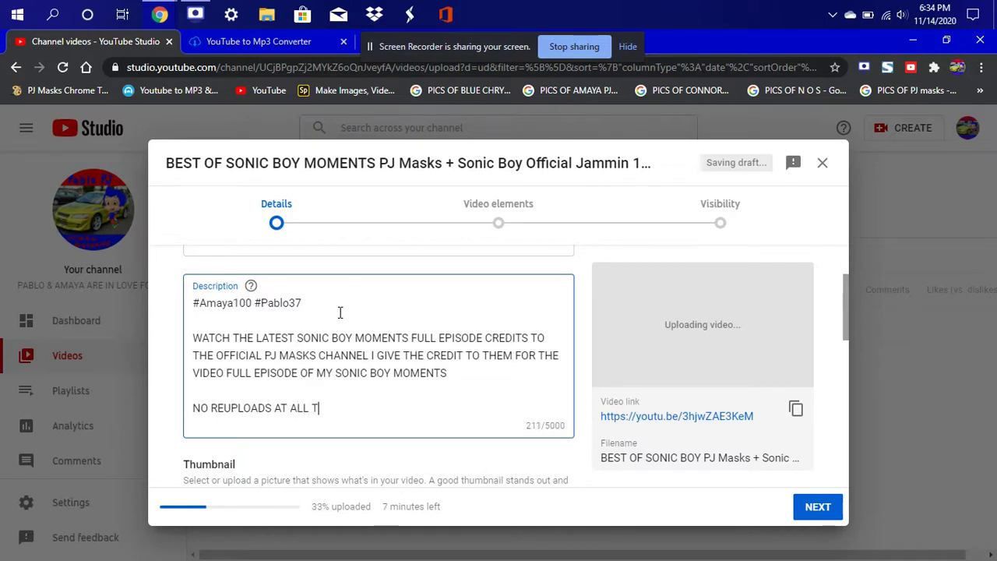
text(VERY MUCH)
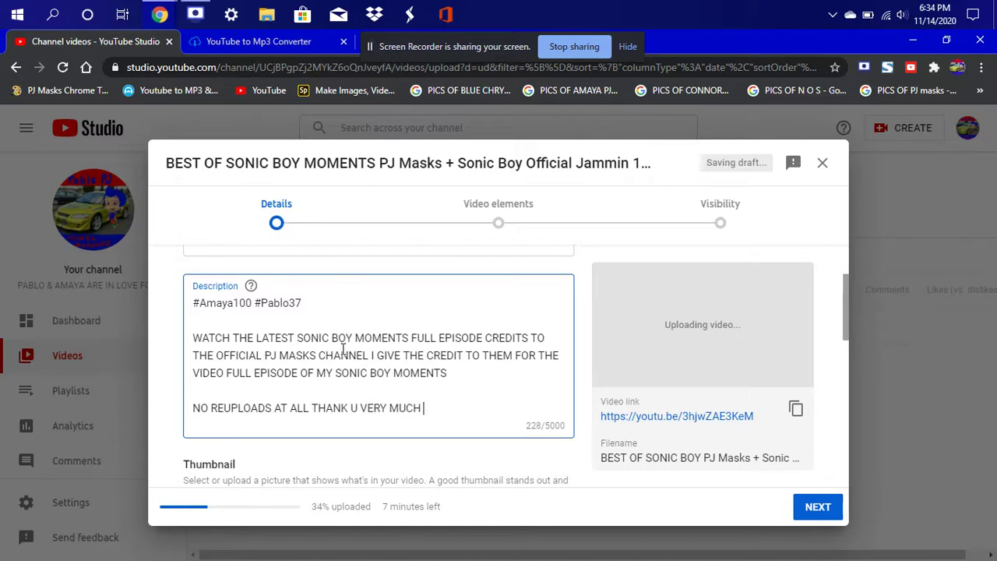
Set the video's audience to "No, it's not made for kids"
scroll(343, 348, down, 3)
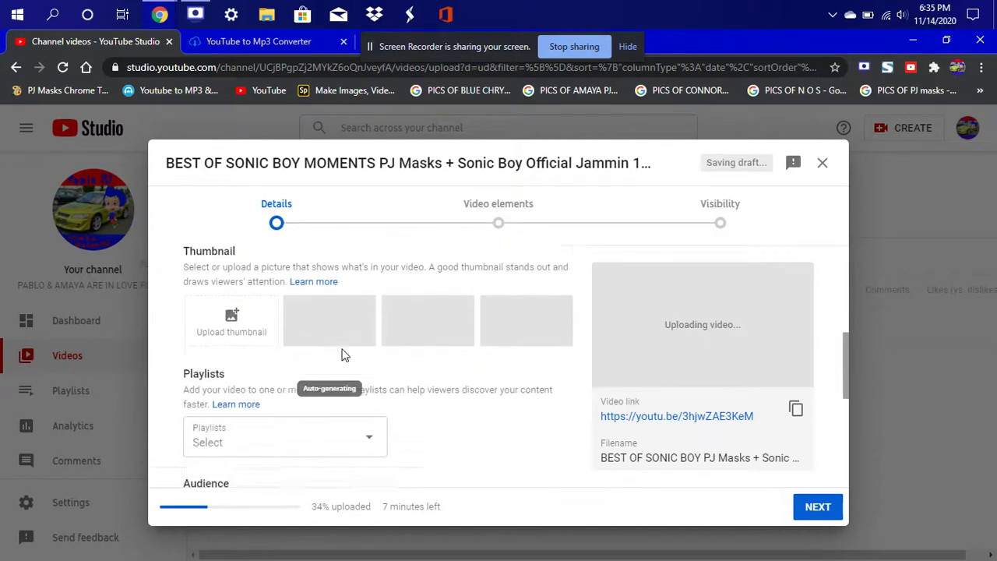
scroll(342, 355, down, 5)
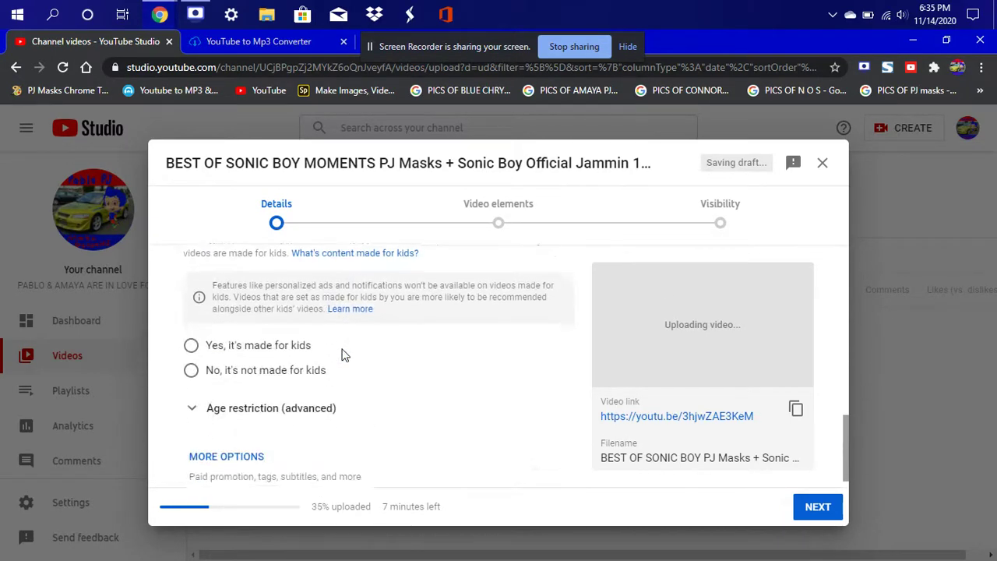
click(191, 354)
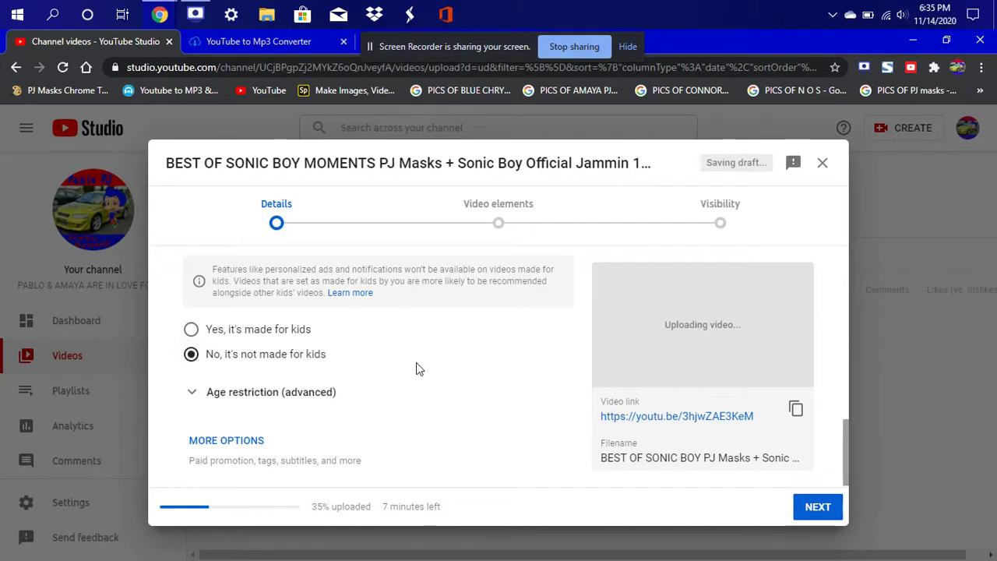
Publish the video with Public visibility, adding no end screen or cards, and close the uploading notice
click(818, 507)
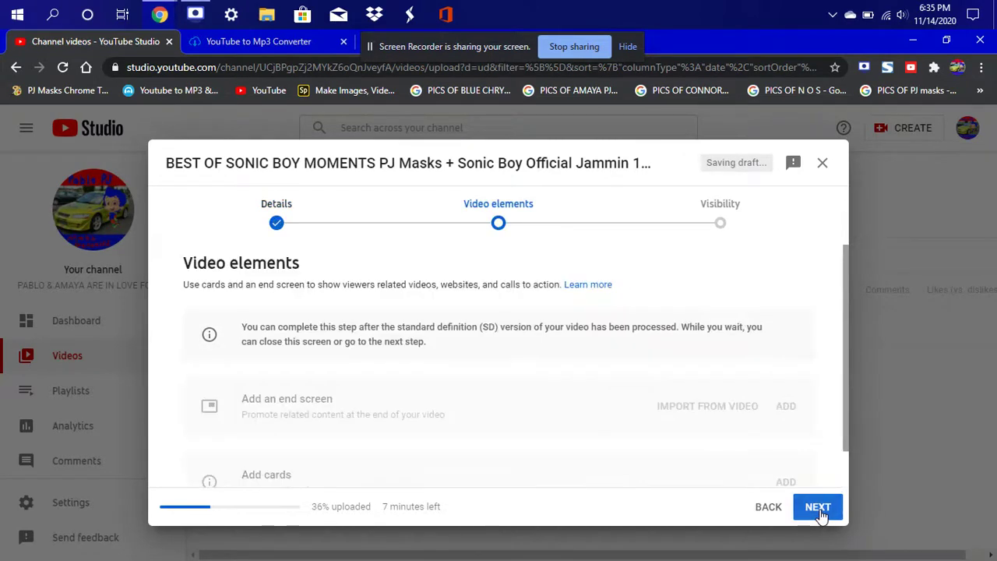
click(818, 508)
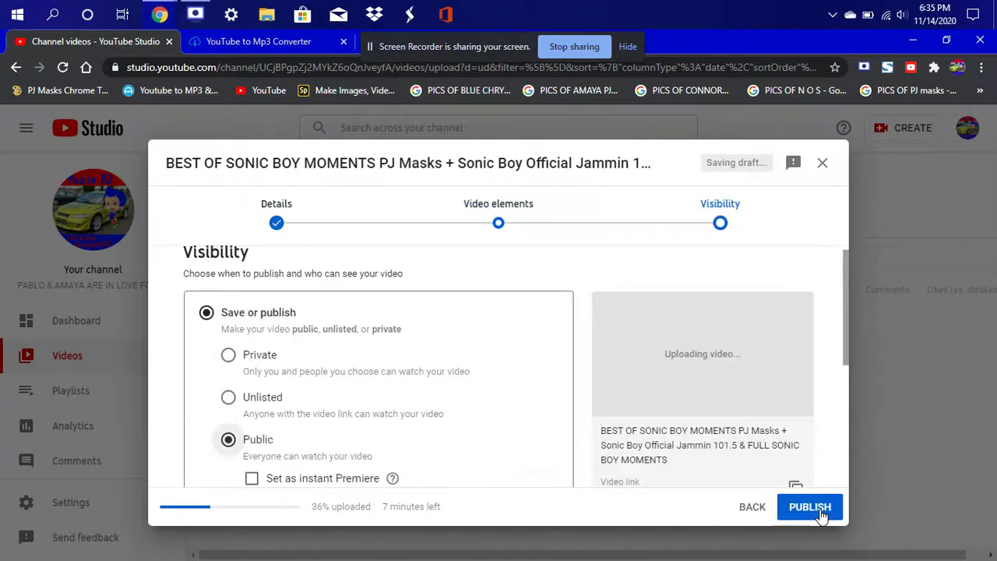
click(820, 512)
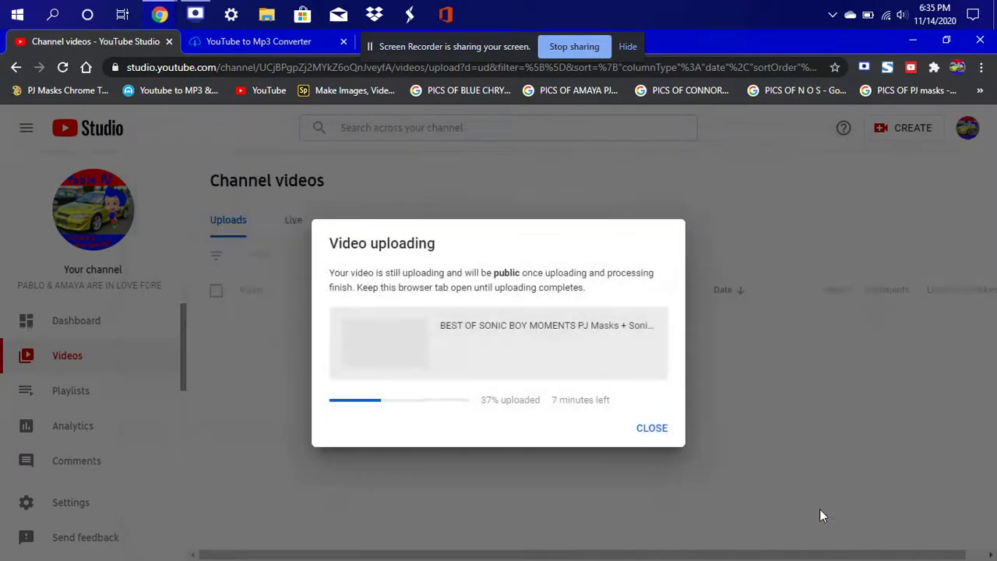
click(654, 428)
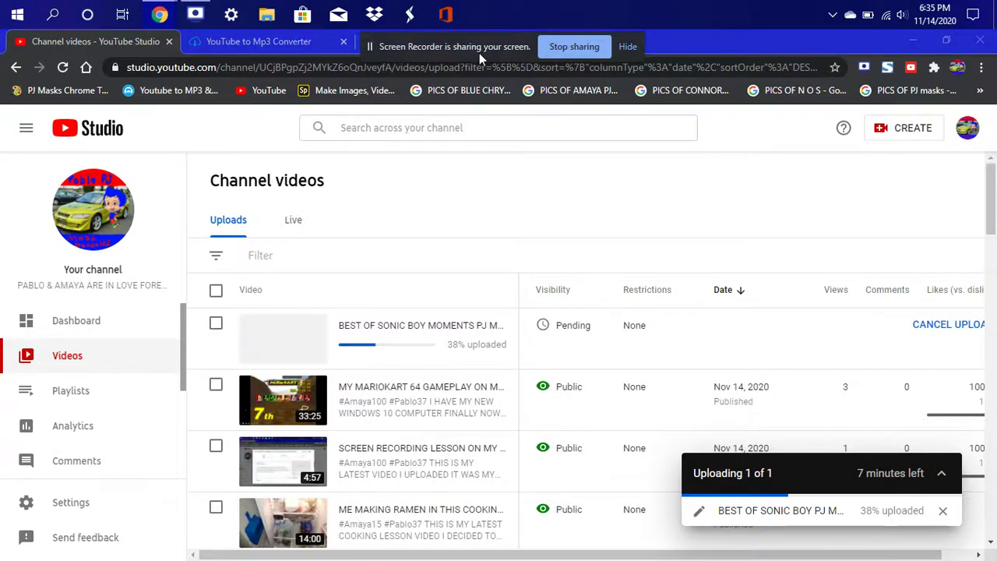
Move the screen-sharing bar away from the browser tabs and minimize the browser window to show the desktop
drag(479, 52, 550, 50)
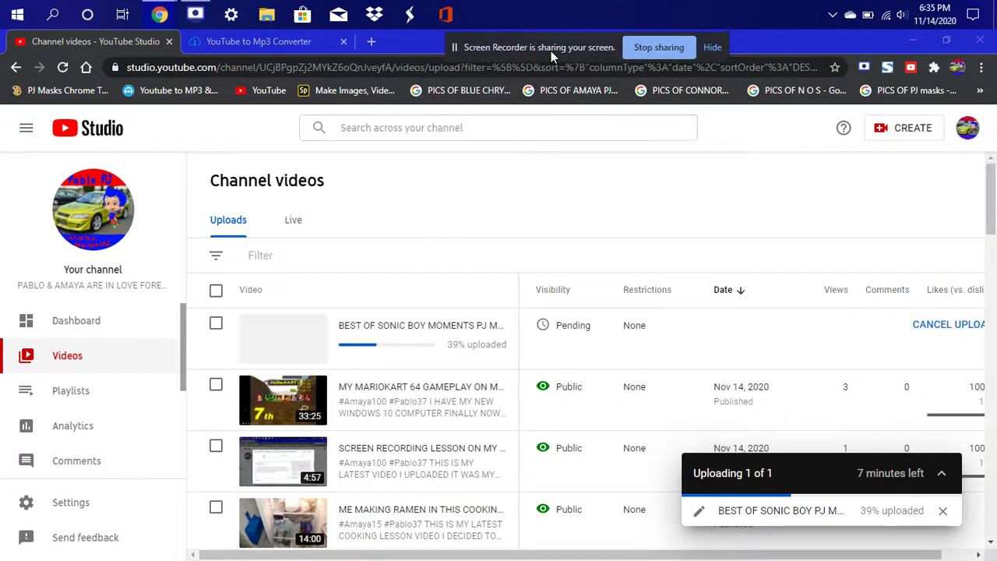
click(925, 37)
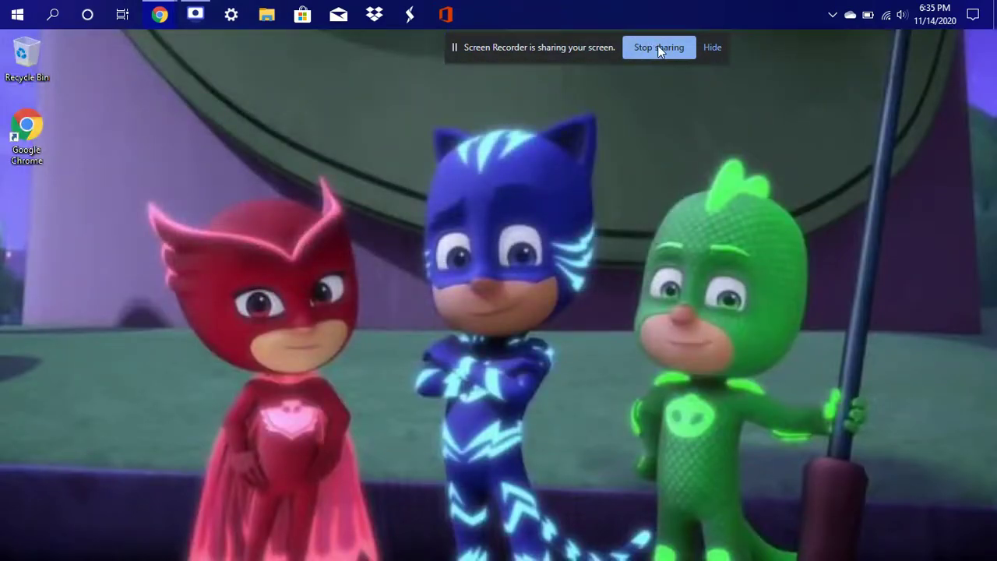